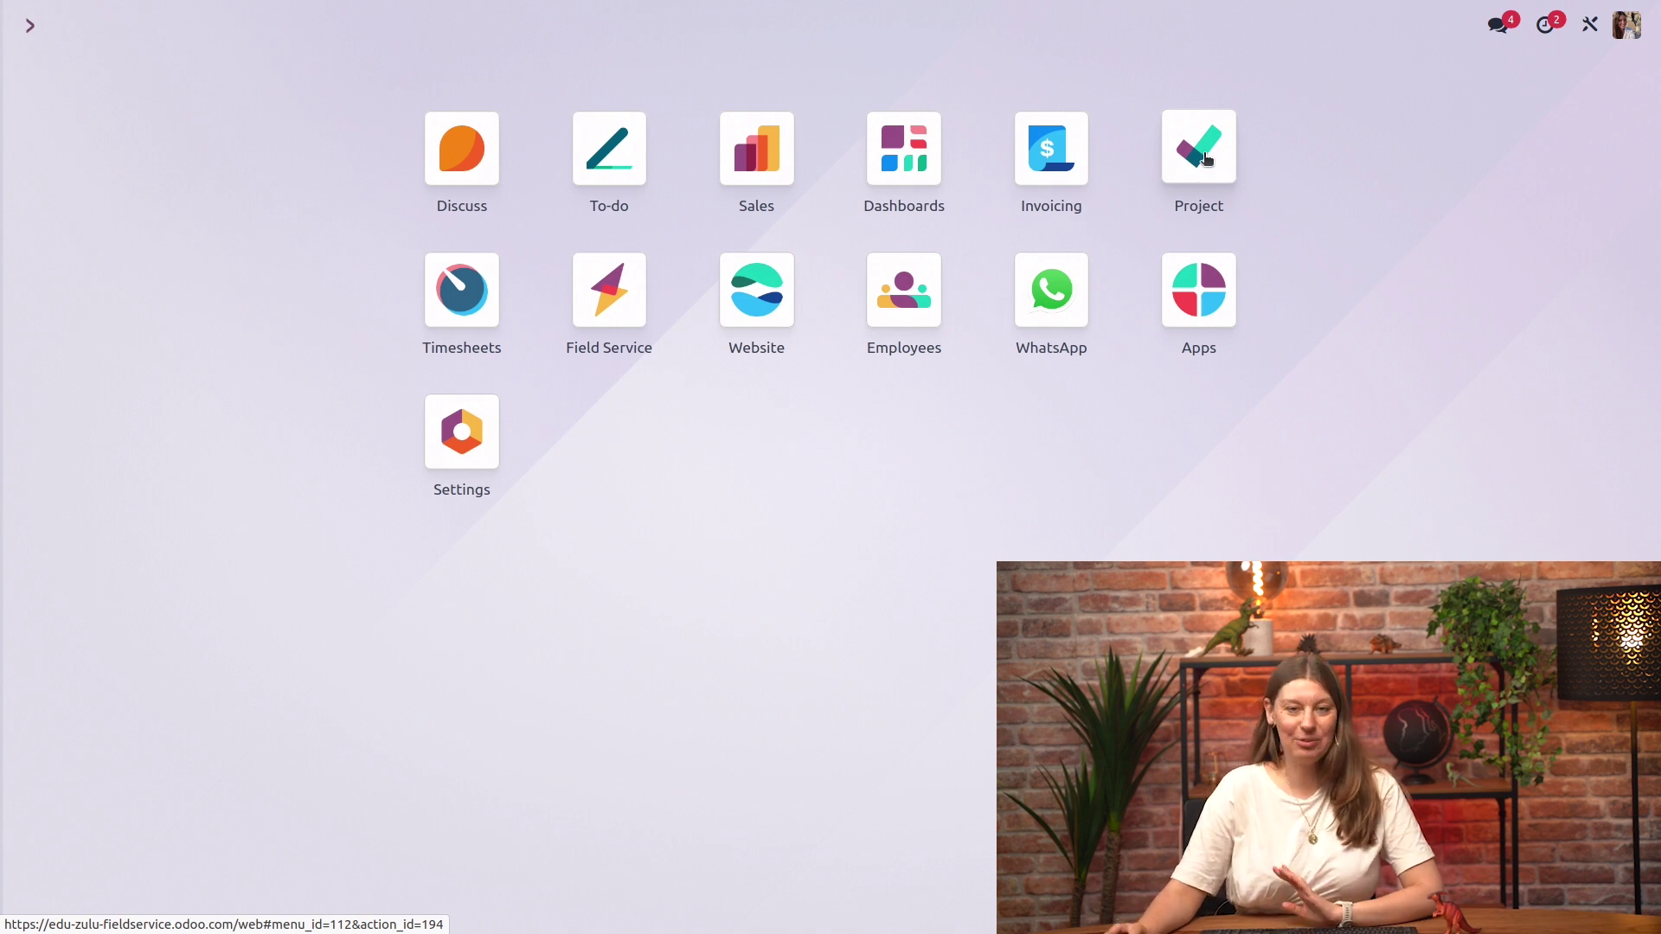
Open the Project app from the Odoo home screen to show the 14 project cards
{"action": "left_click", "coordinate": [1206, 158]}
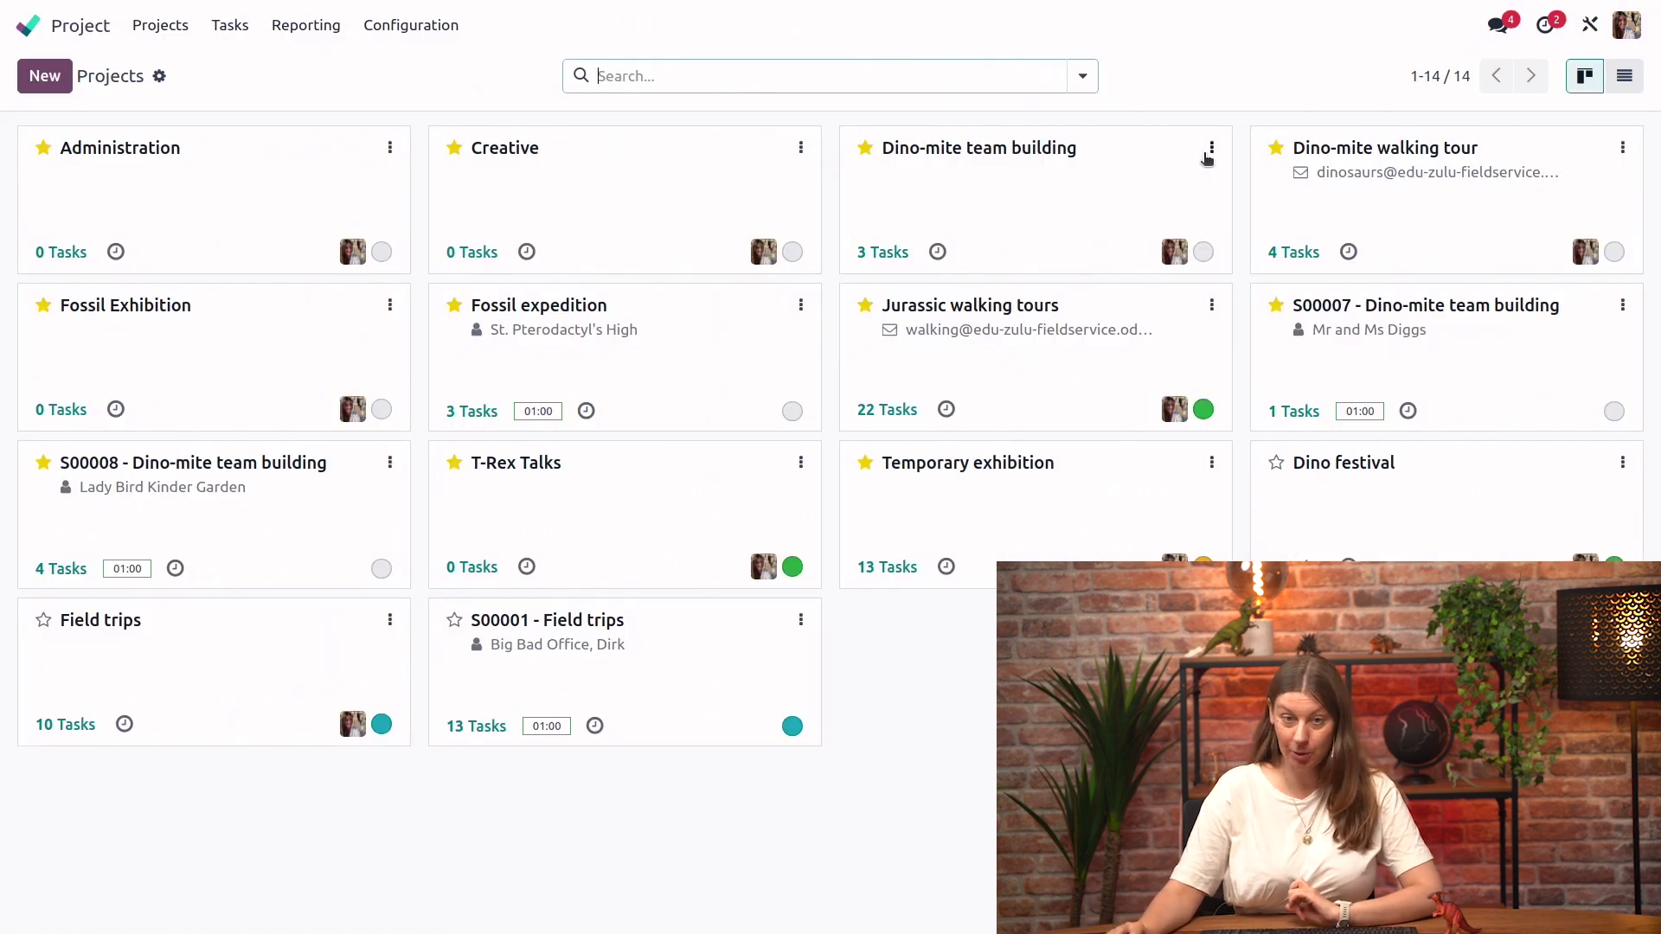
Open the Temporary exhibition tasks and reach Automations from the Ongoing stage's gear menu
{"action": "left_click", "coordinate": [1133, 494]}
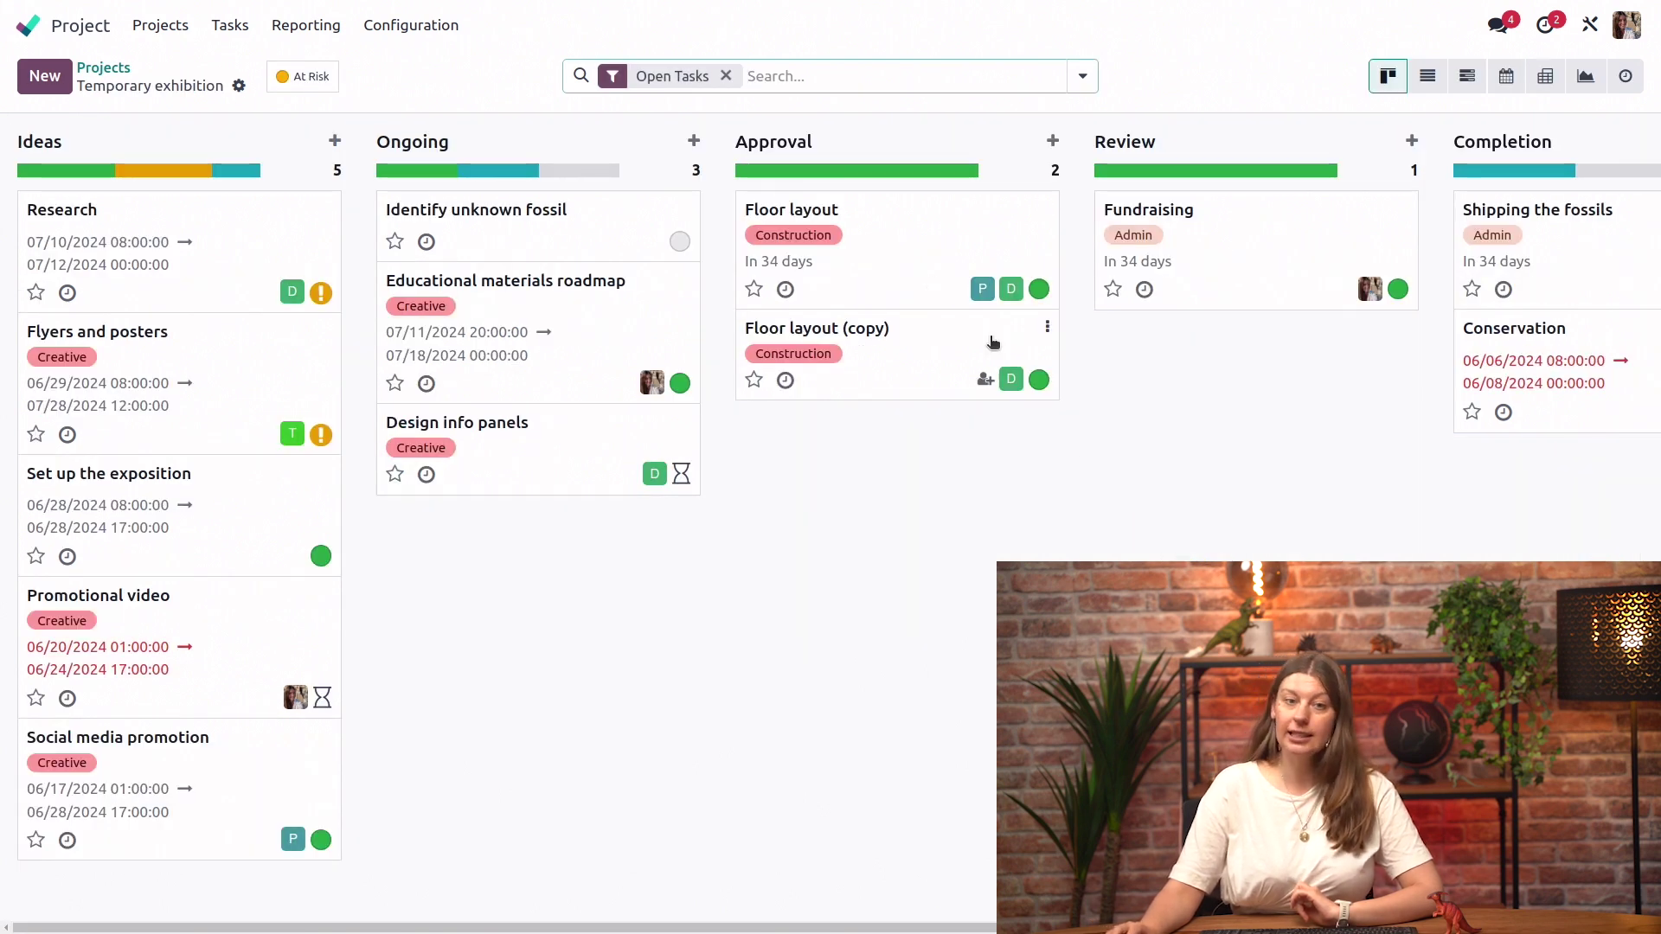
{"action": "left_click", "coordinate": [661, 142]}
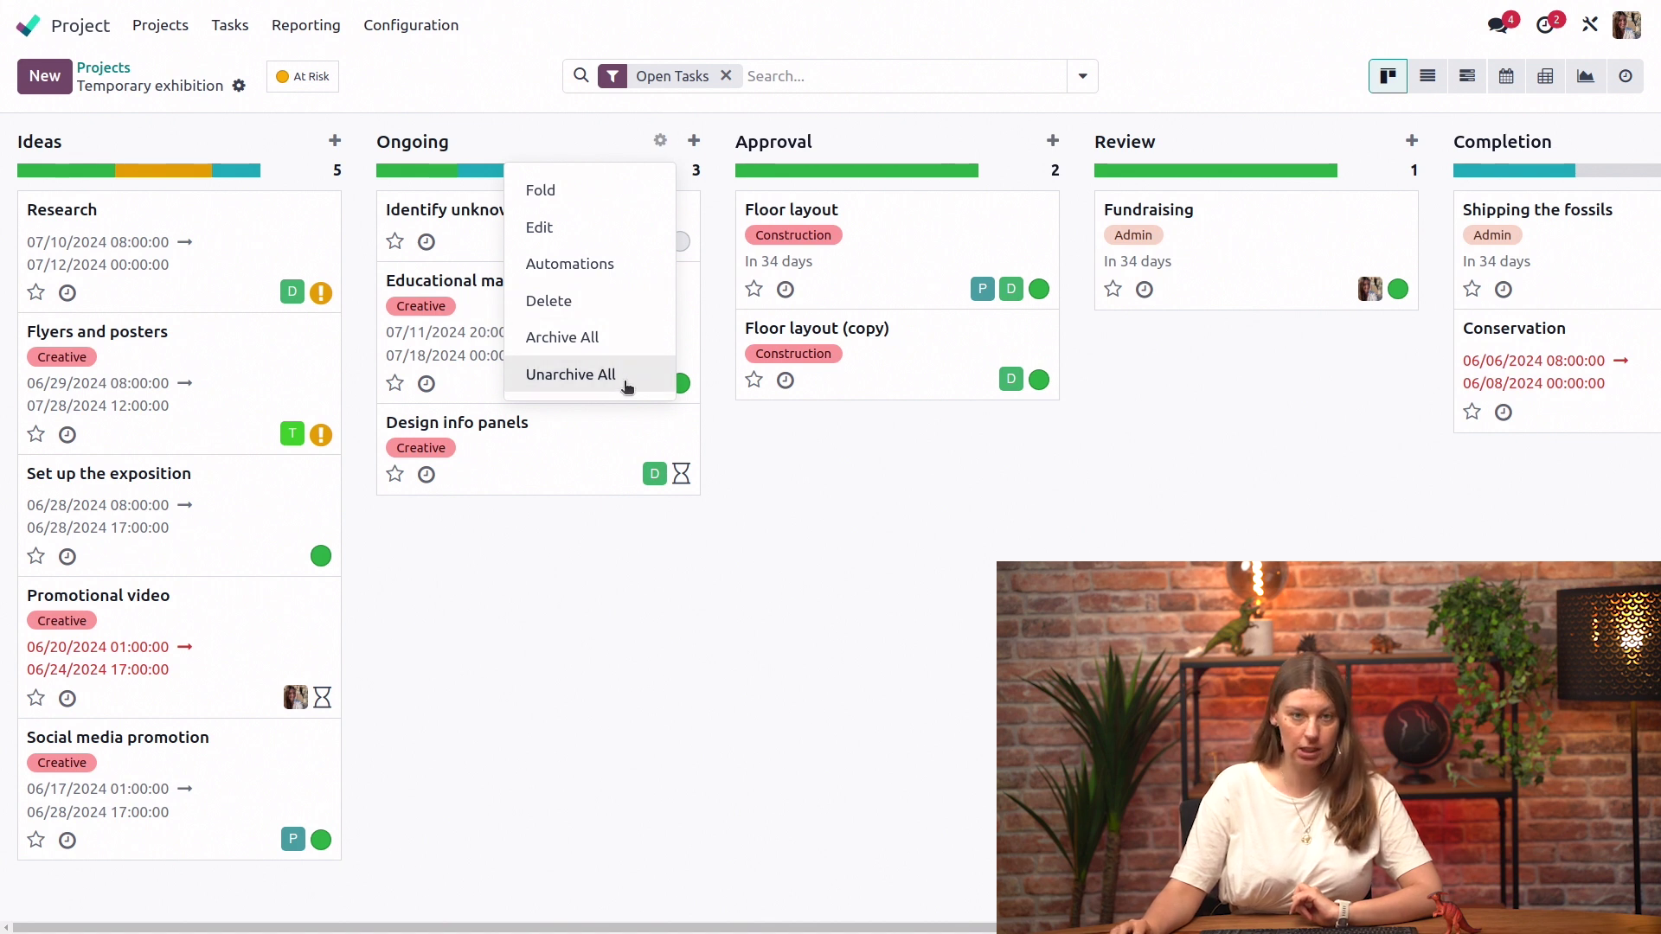
{"action": "left_click", "coordinate": [611, 270]}
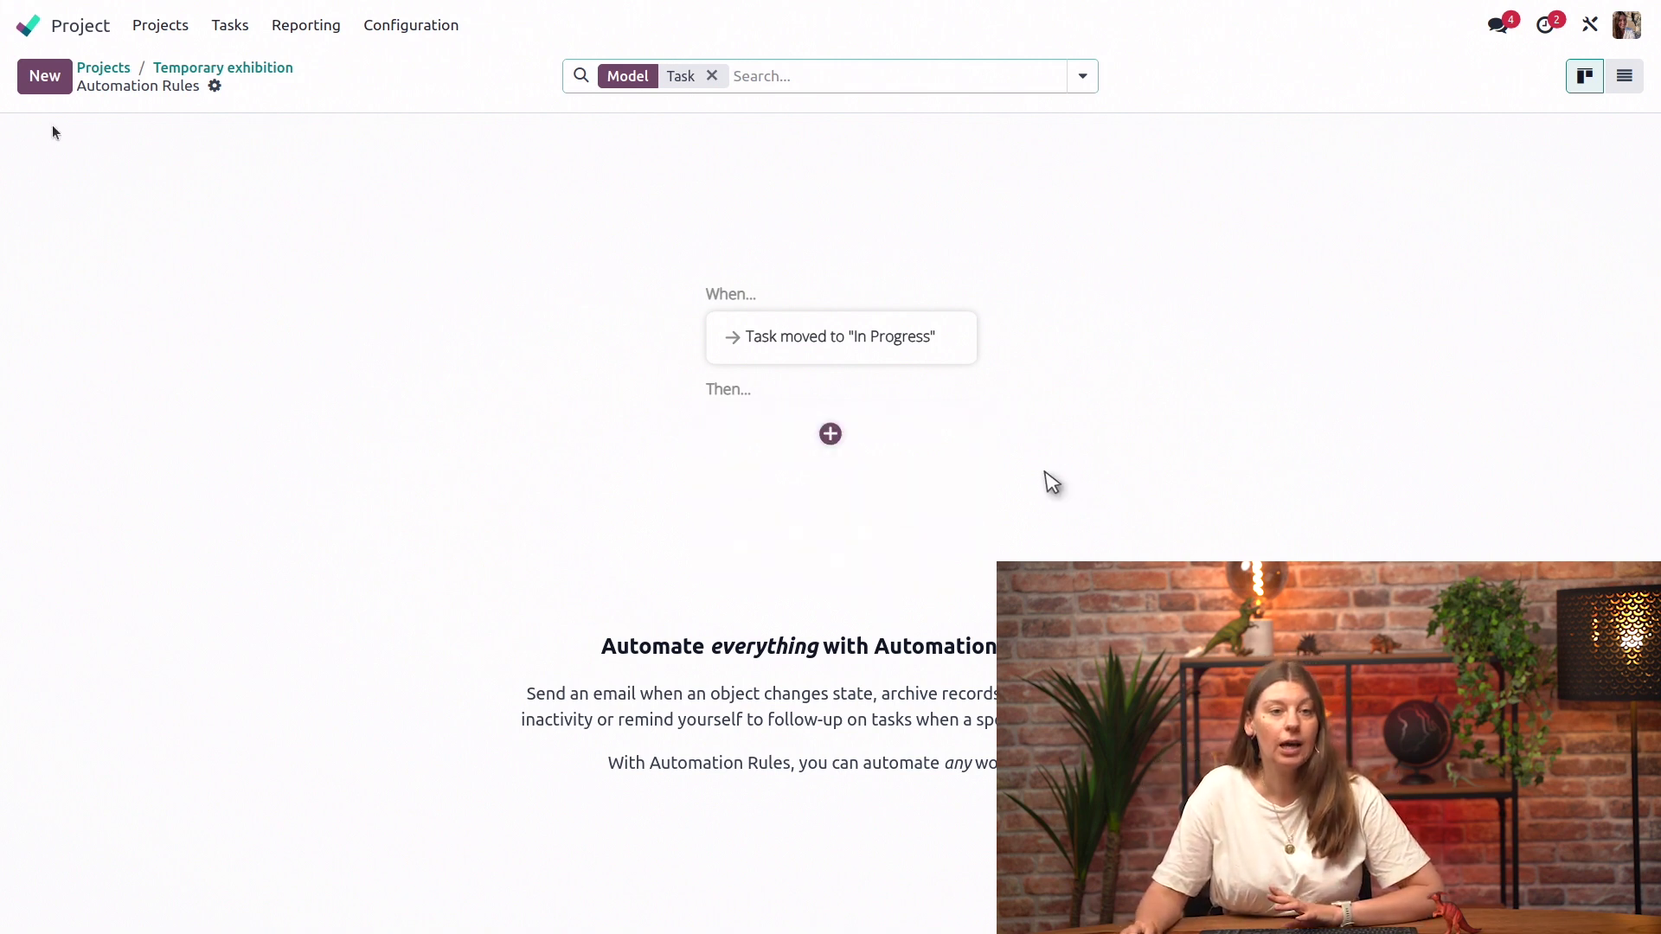
Create a new automation rule with trigger 'Tag is added' and value Bone
{"action": "left_click", "coordinate": [47, 91]}
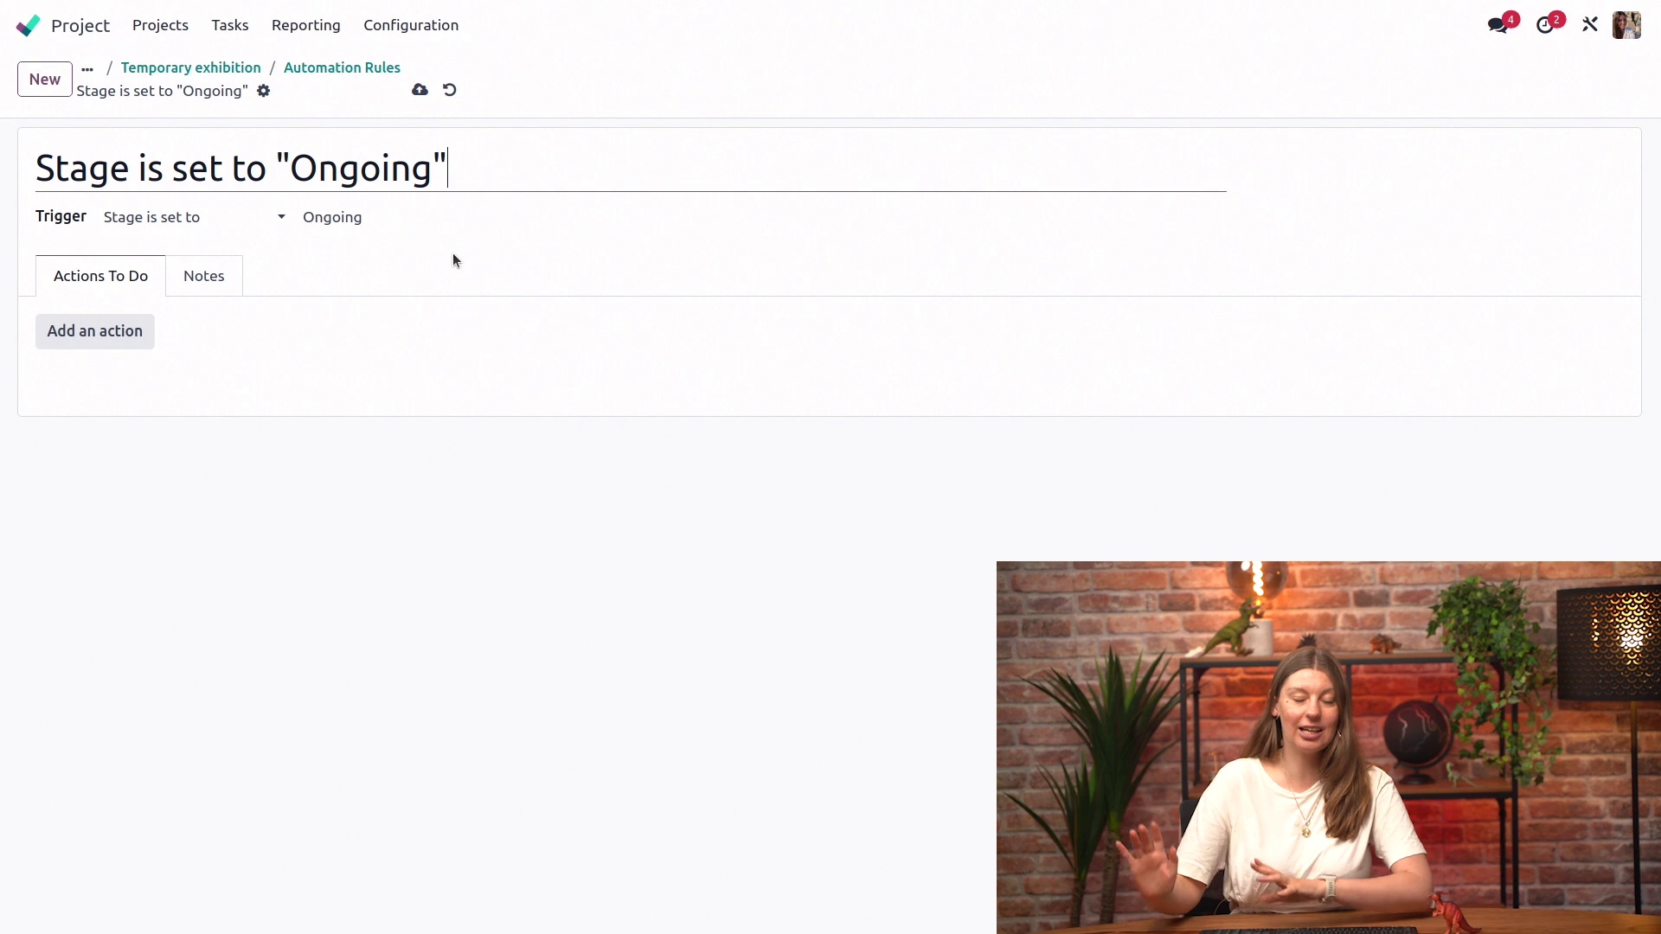
{"action": "left_click", "coordinate": [219, 225]}
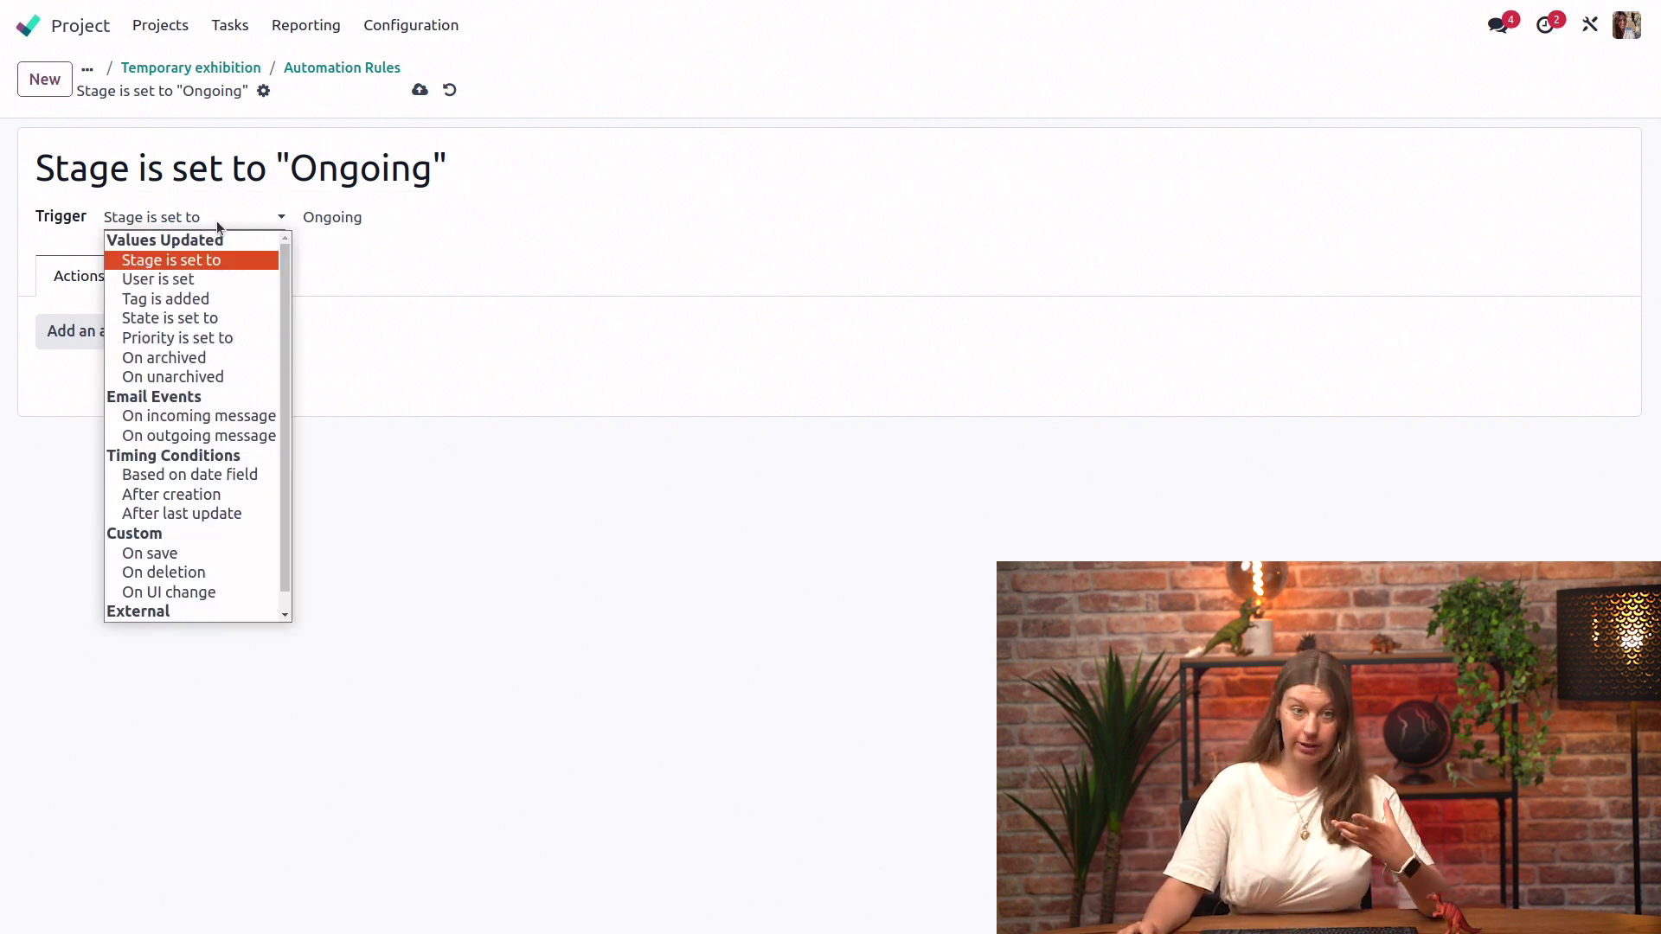
{"action": "left_click", "coordinate": [211, 296]}
{"action": "left_click", "coordinate": [375, 218]}
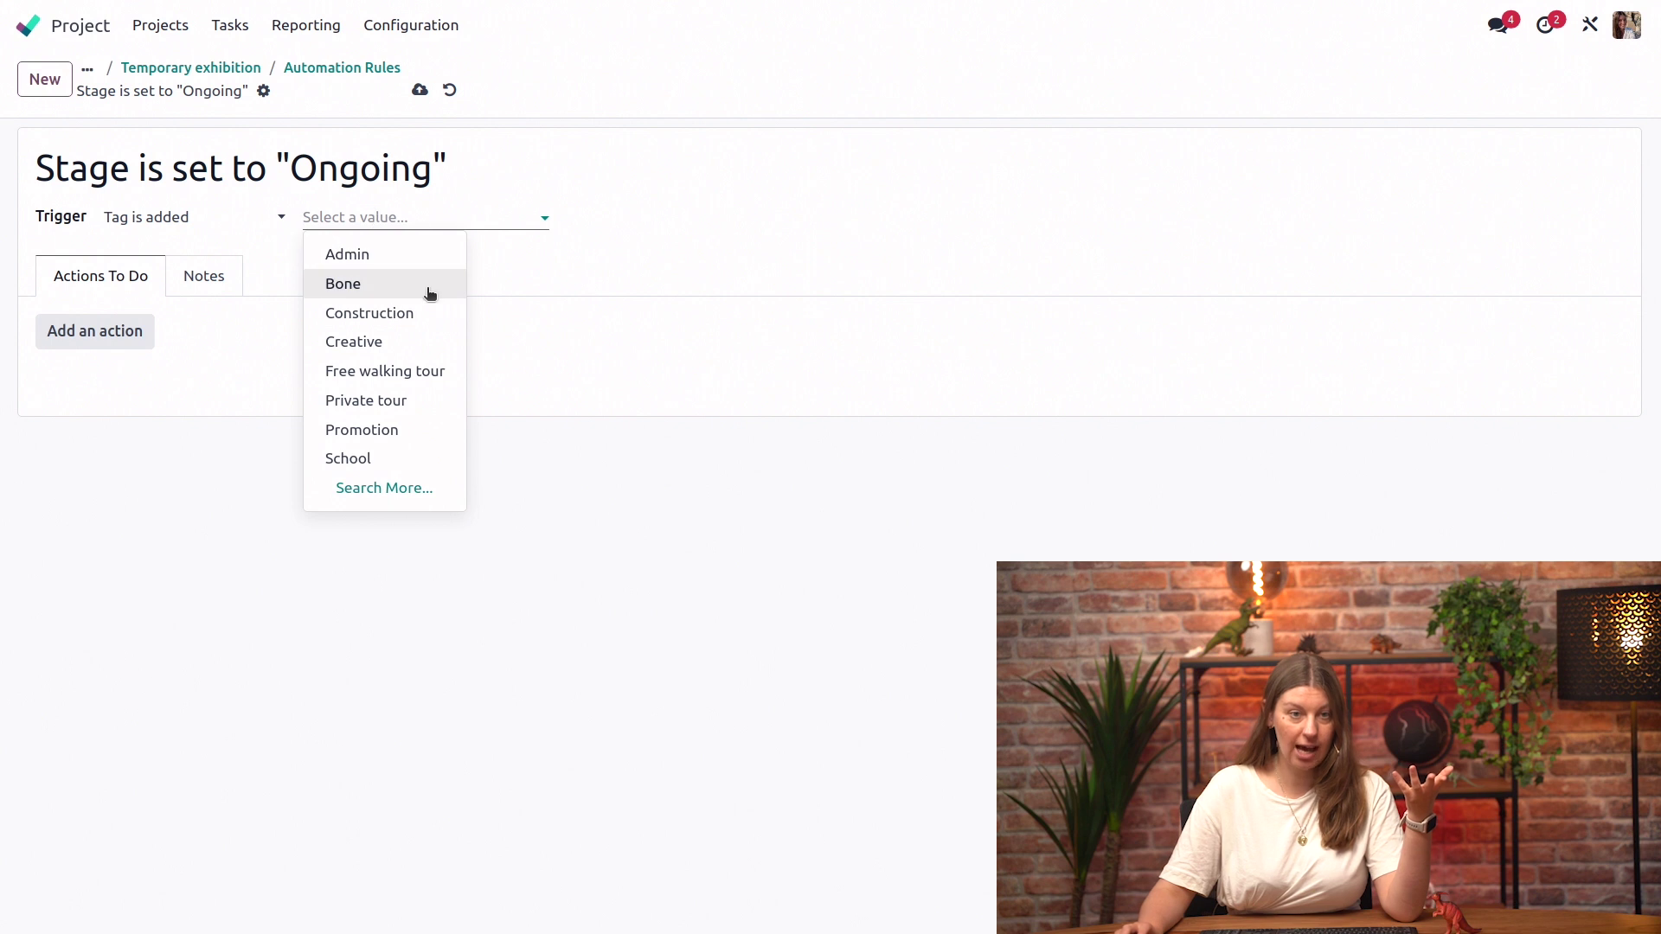
{"action": "left_click", "coordinate": [353, 283]}
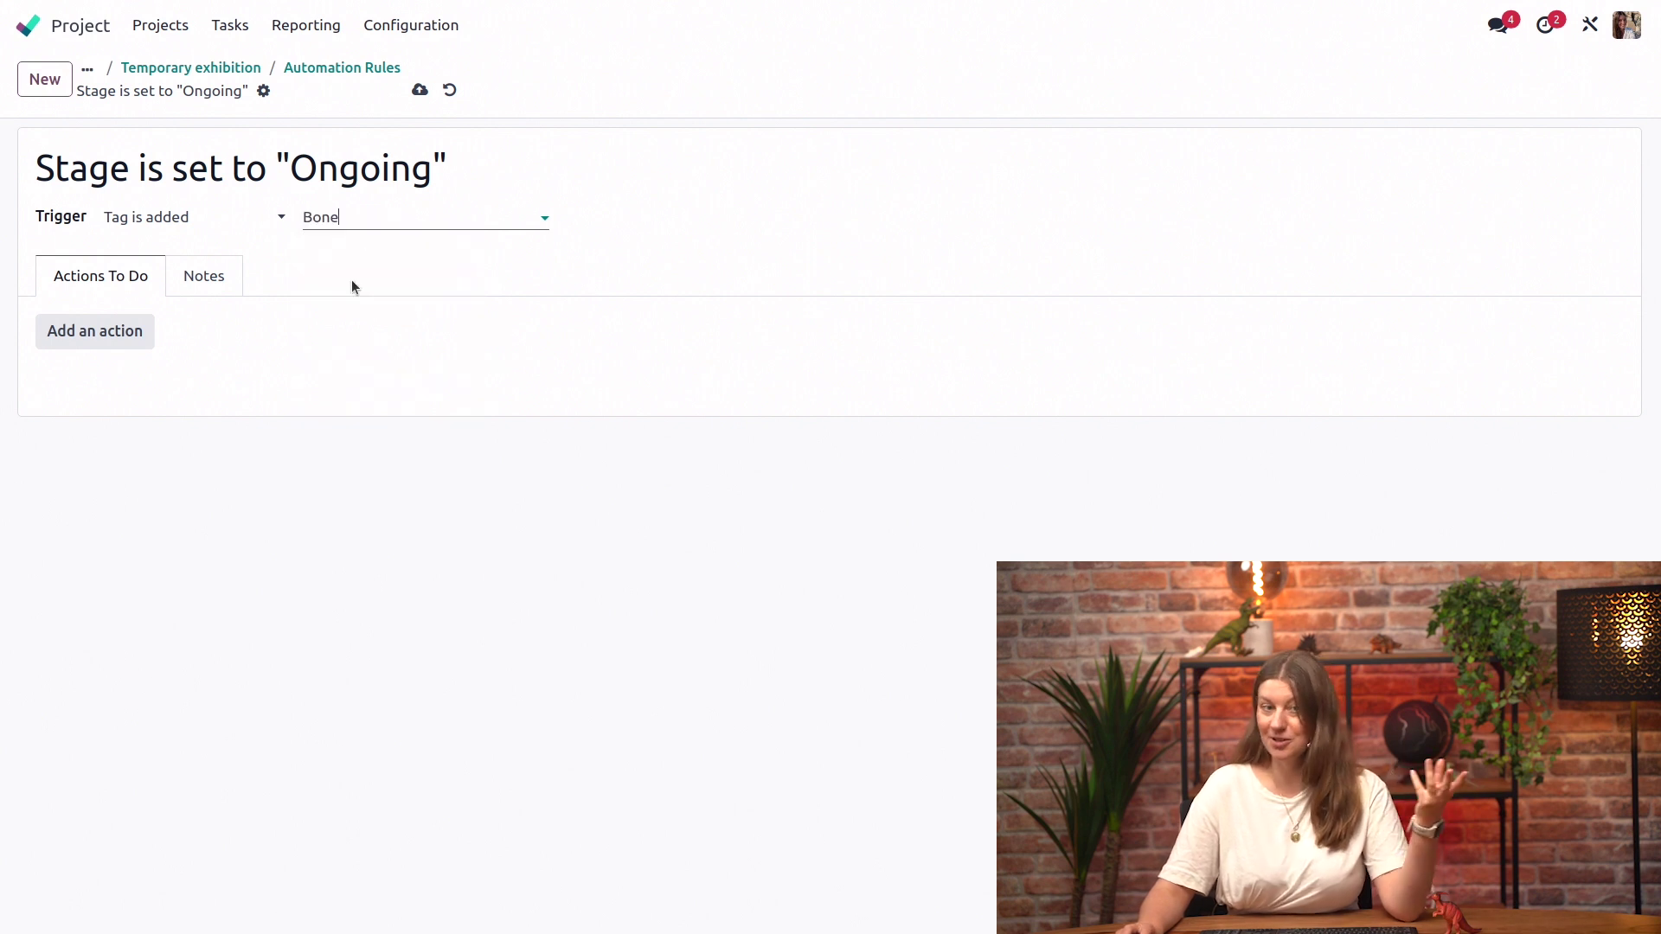
{"action": "left_click", "coordinate": [855, 305]}
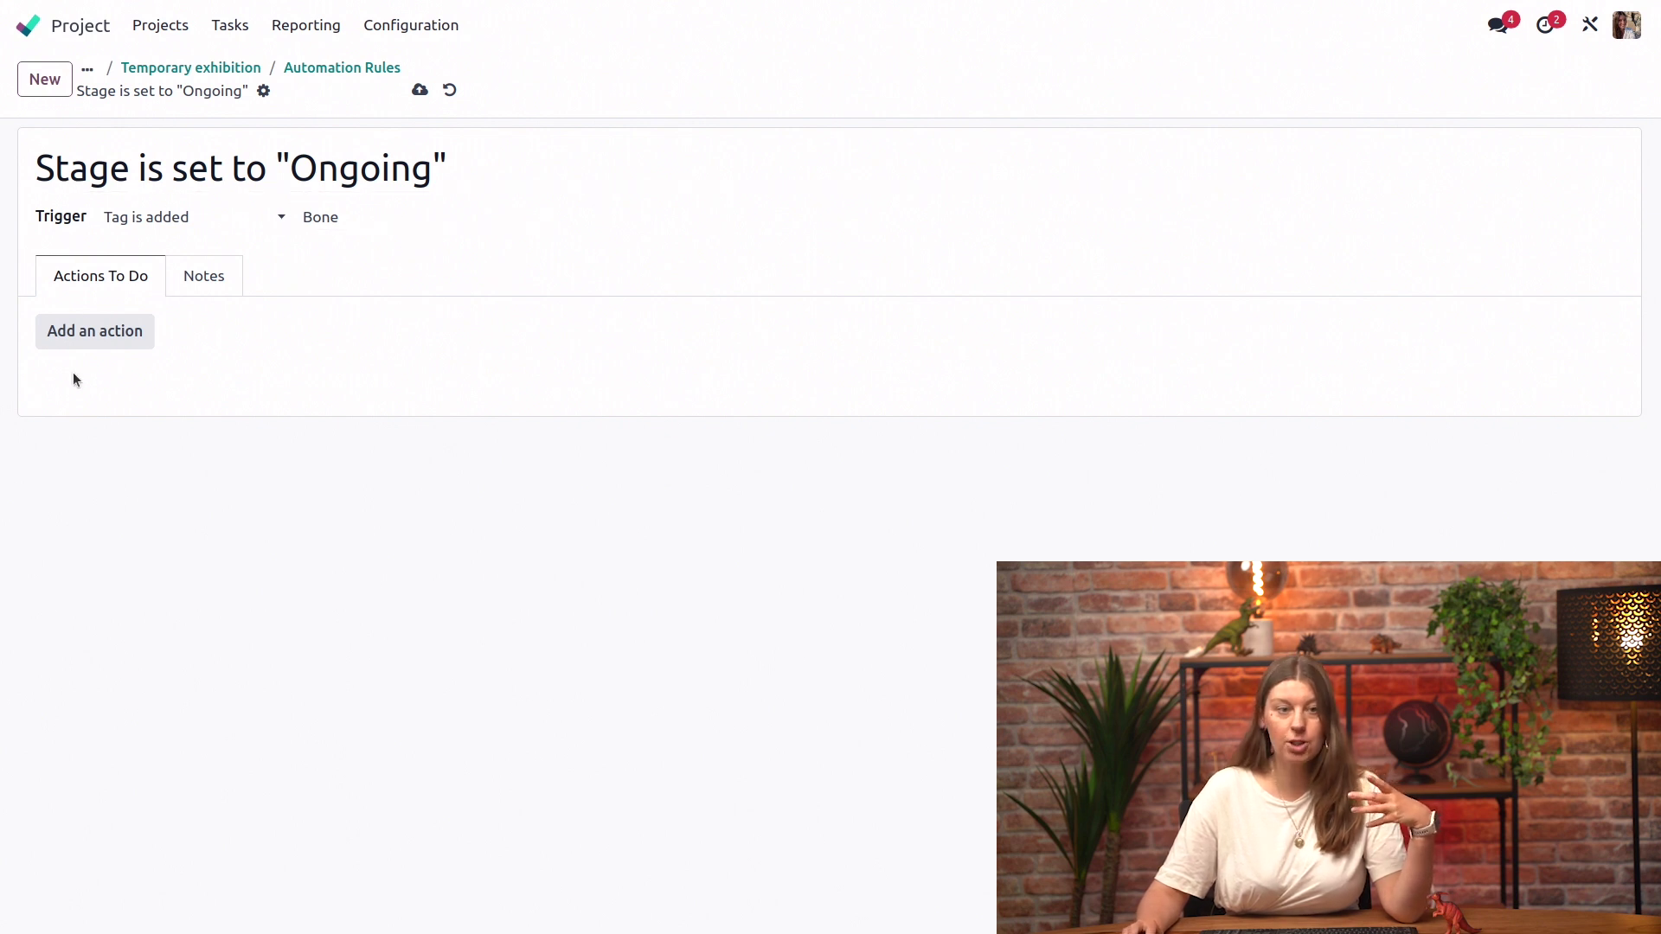
Add an Add Followers action for the chosen user, save the rule, and return to the task board
{"action": "left_click", "coordinate": [128, 337]}
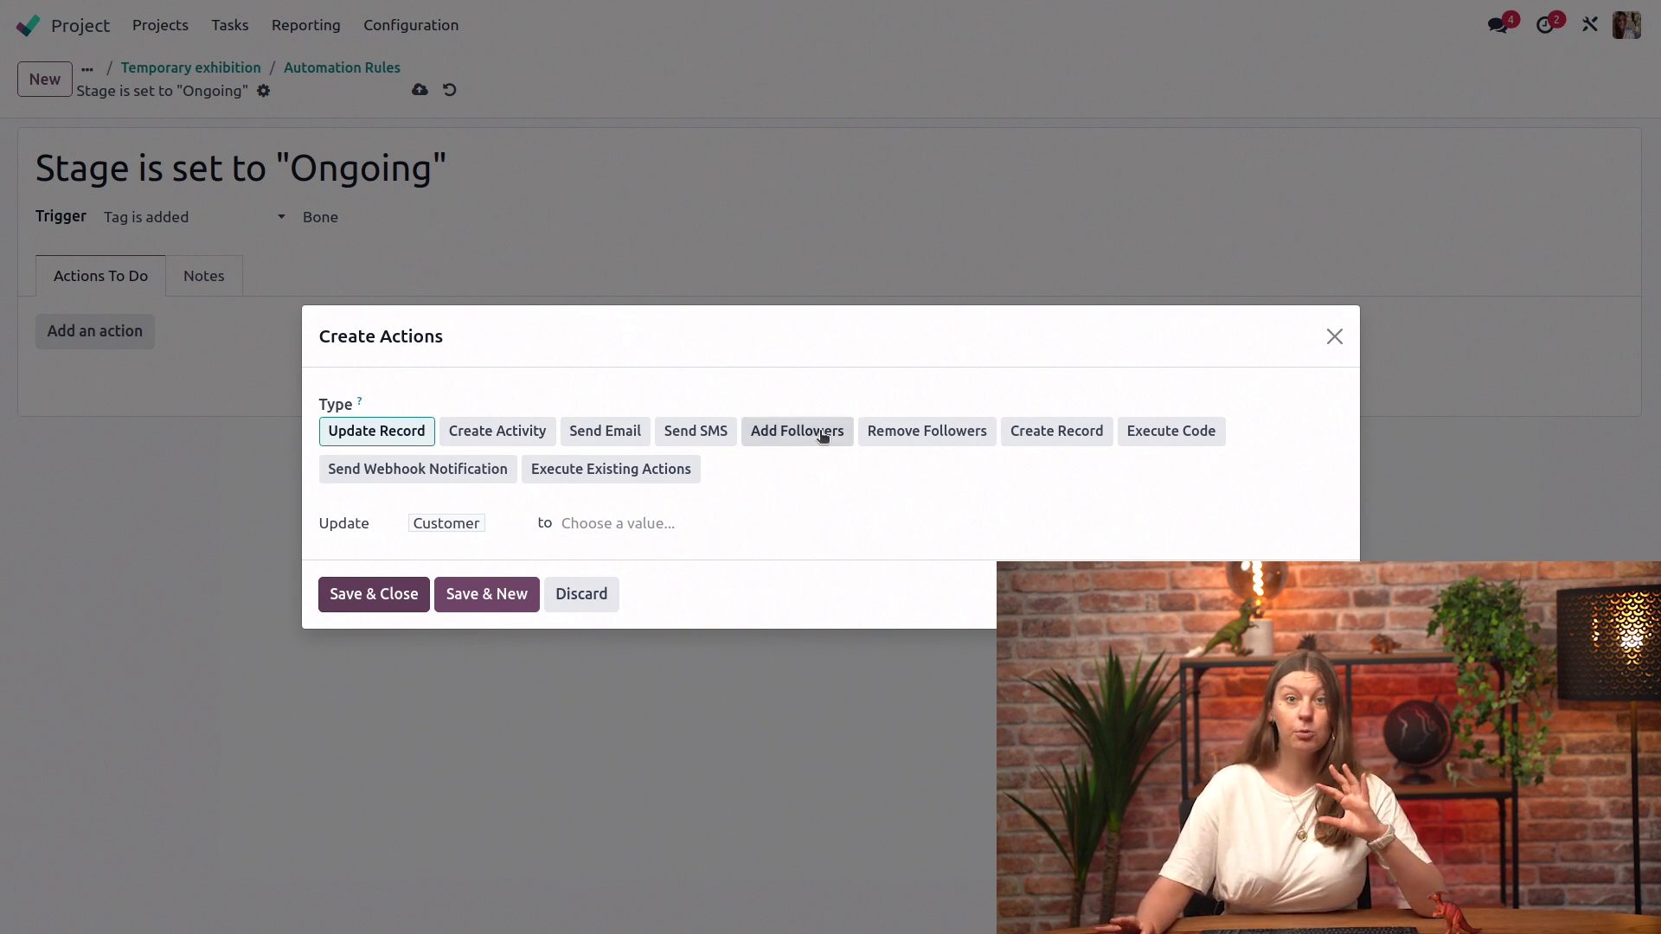
{"action": "left_click", "coordinate": [822, 437]}
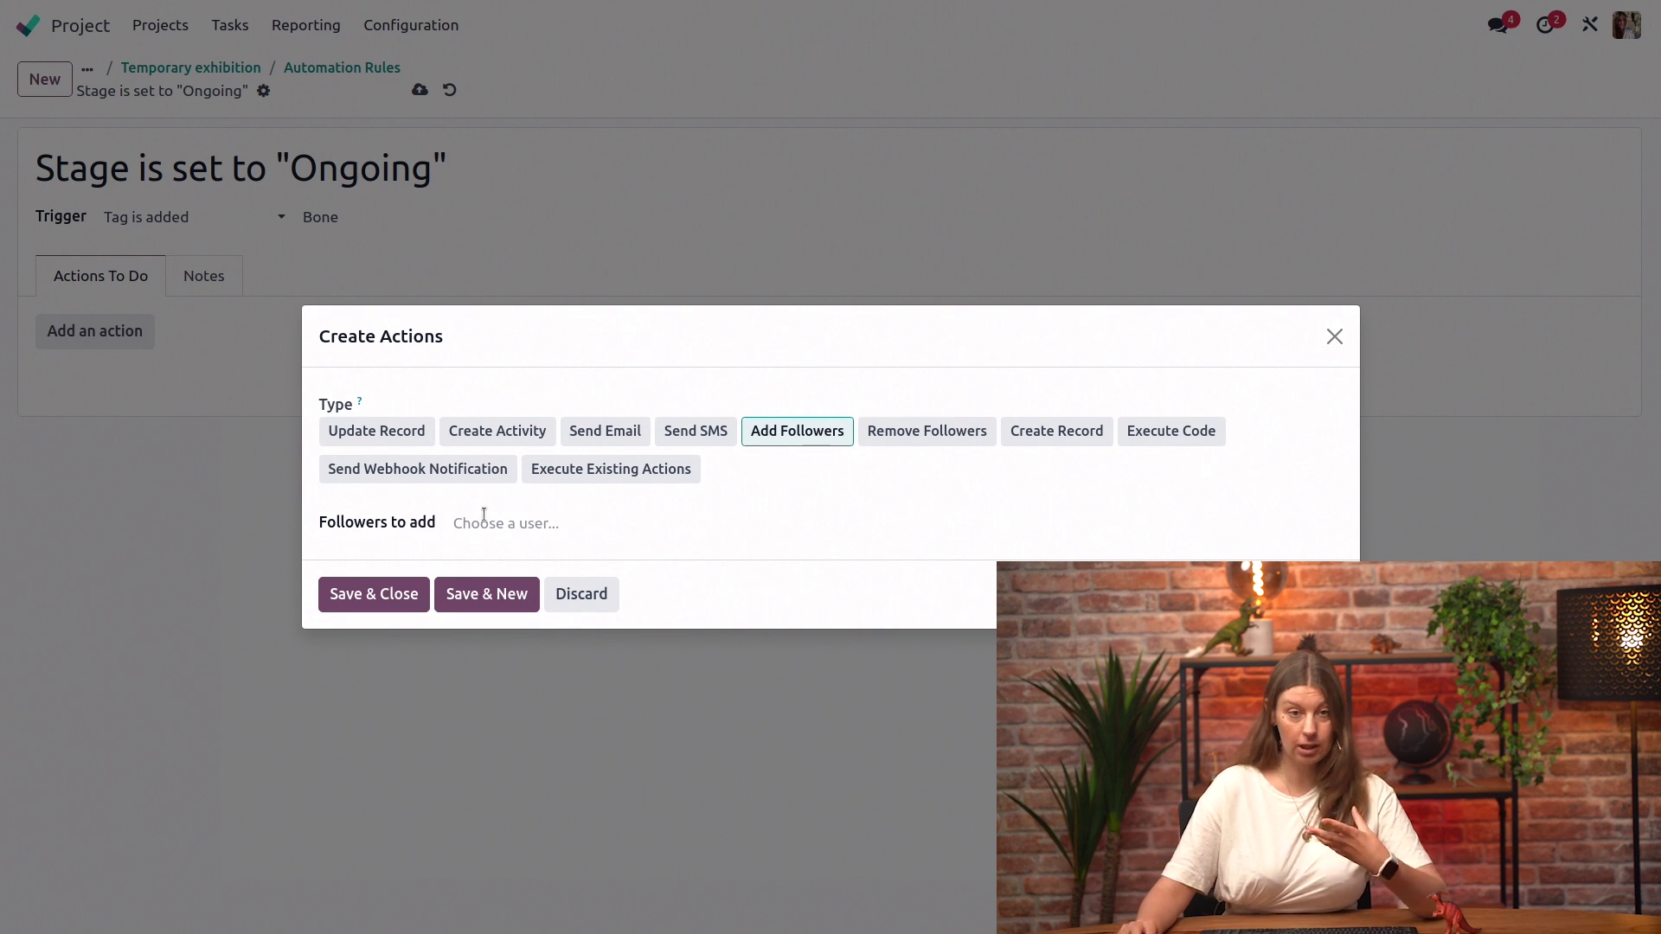
{"action": "left_click", "coordinate": [534, 525]}
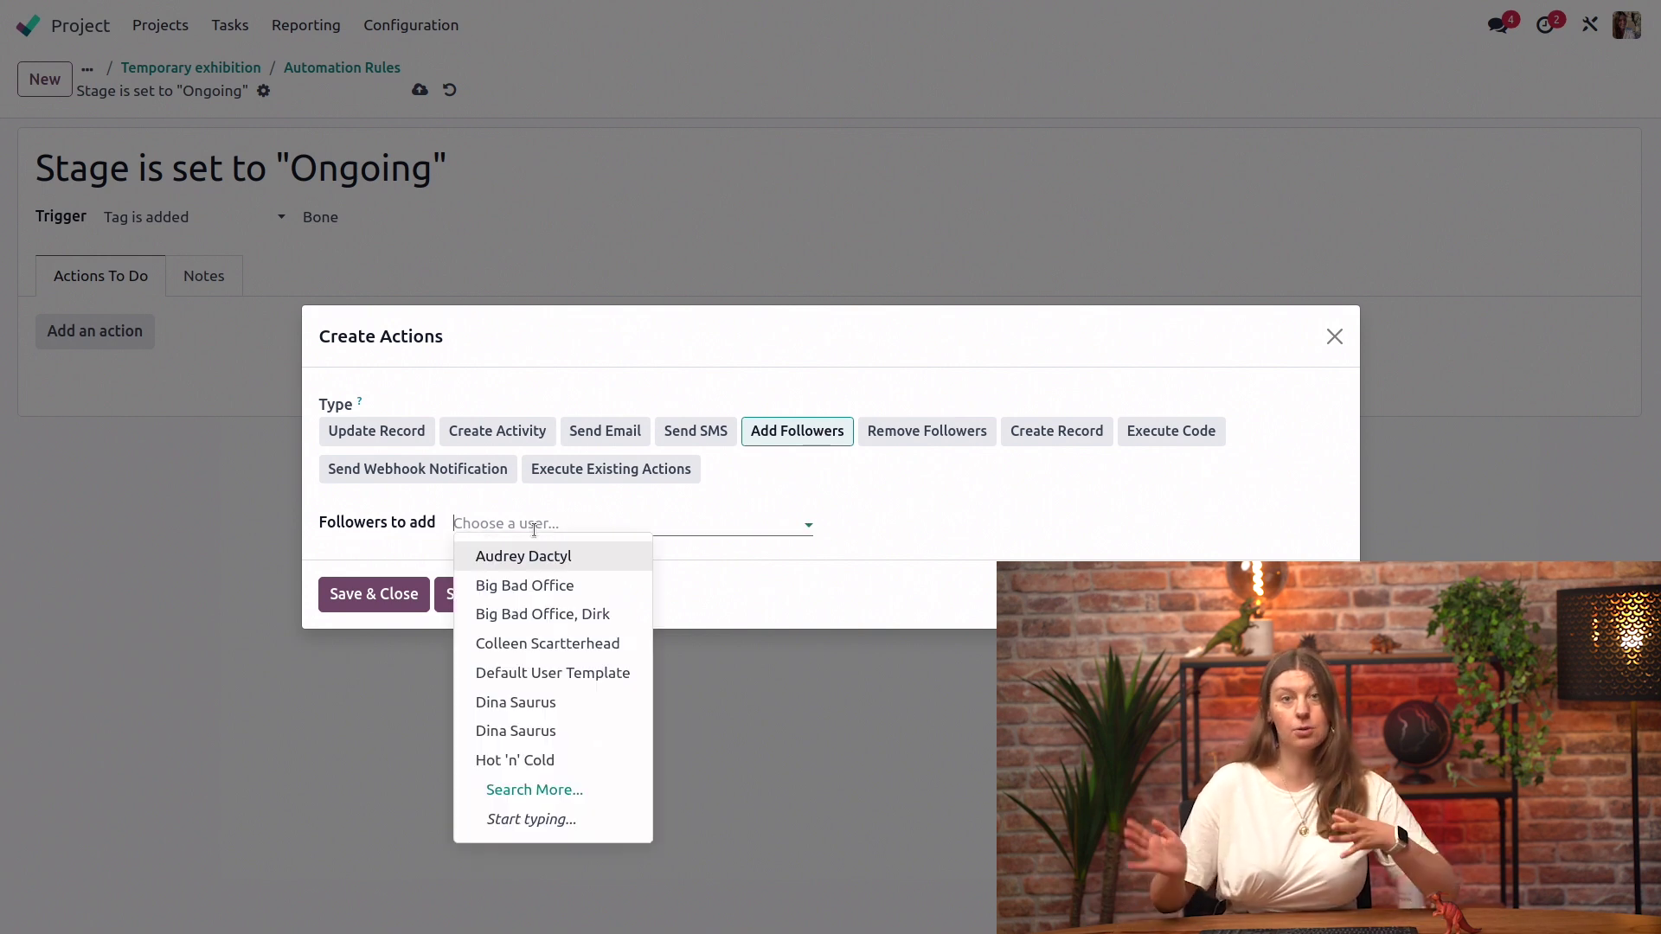
{"action": "type", "text": "moni"}
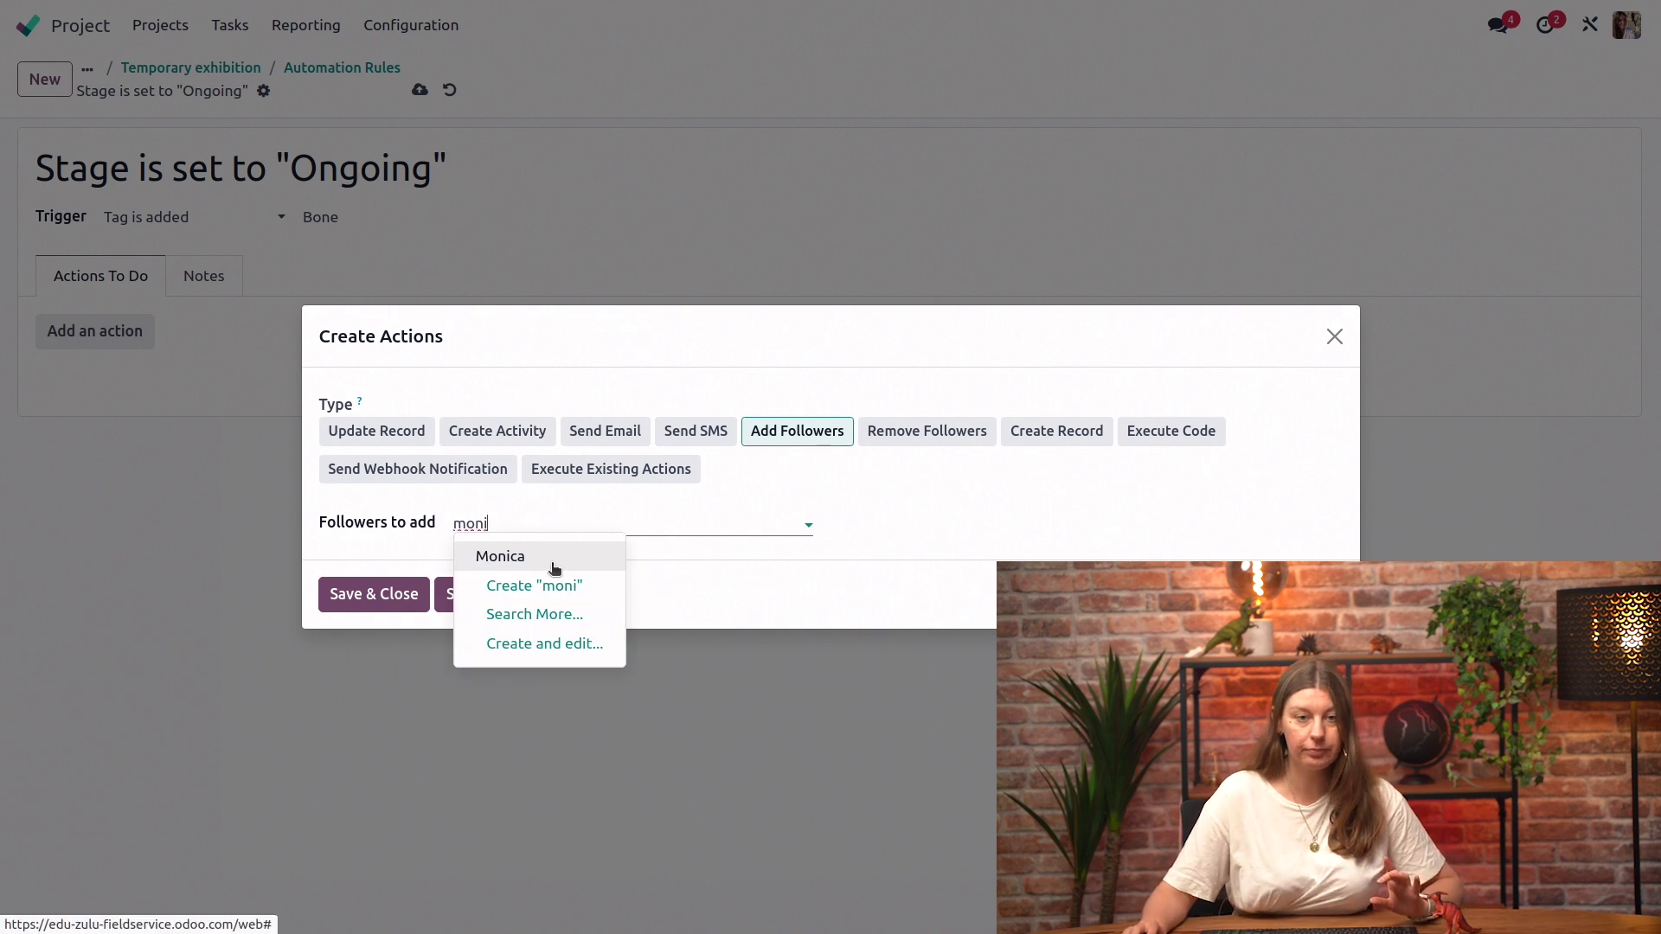
{"action": "left_click", "coordinate": [551, 564]}
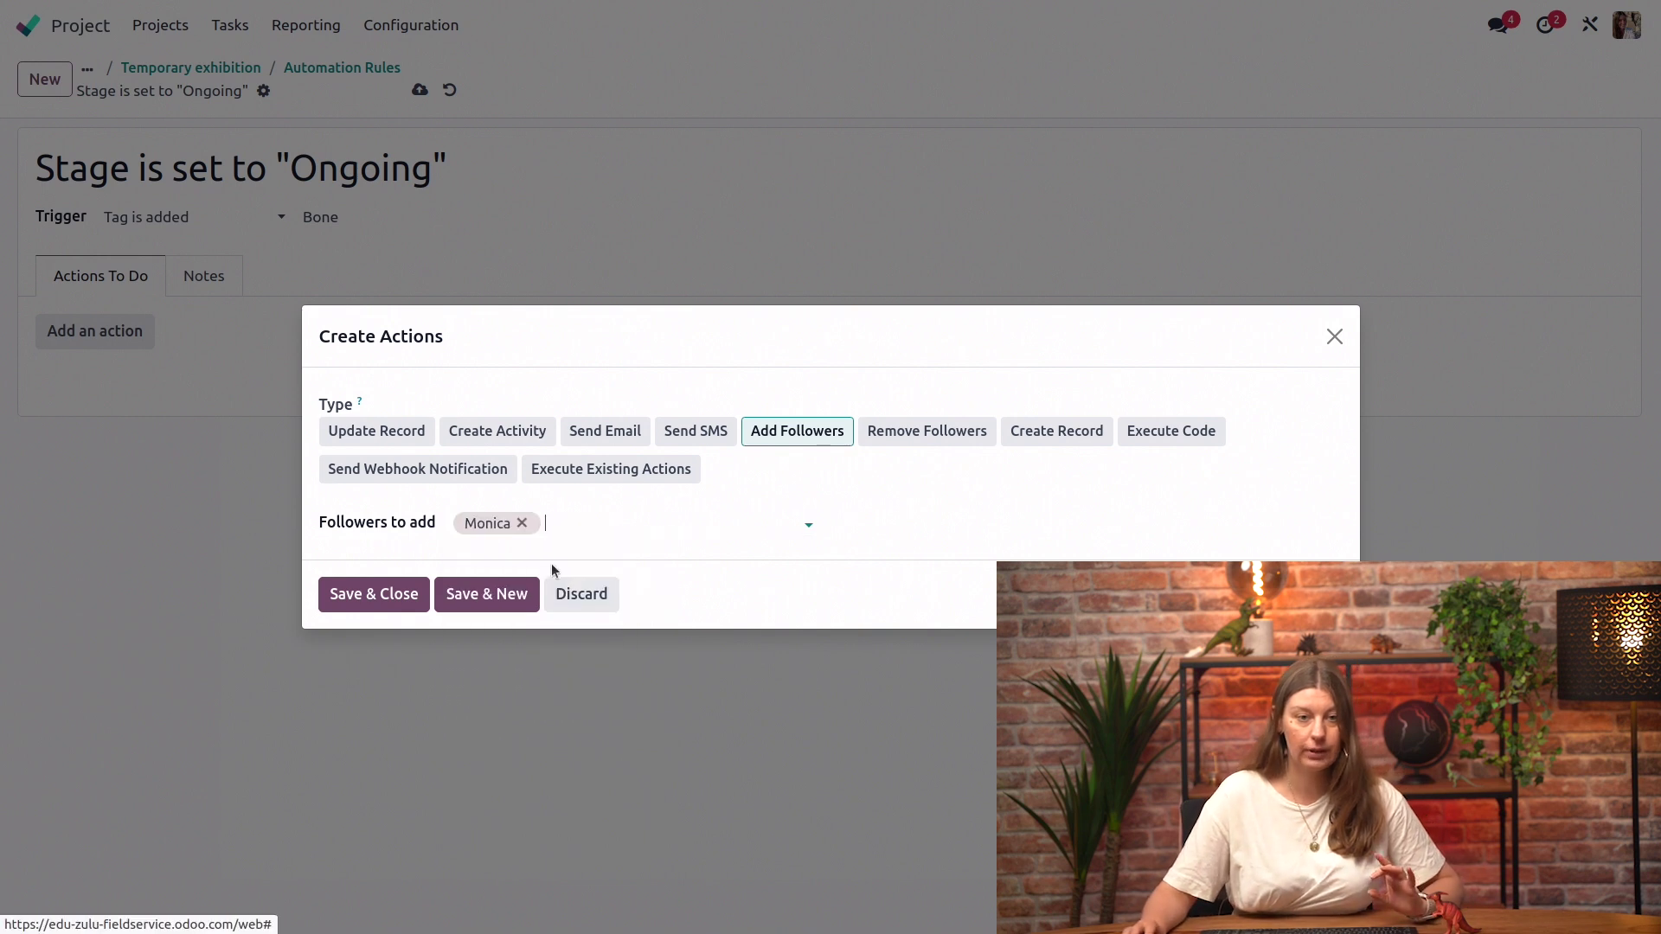
{"action": "left_click", "coordinate": [356, 593]}
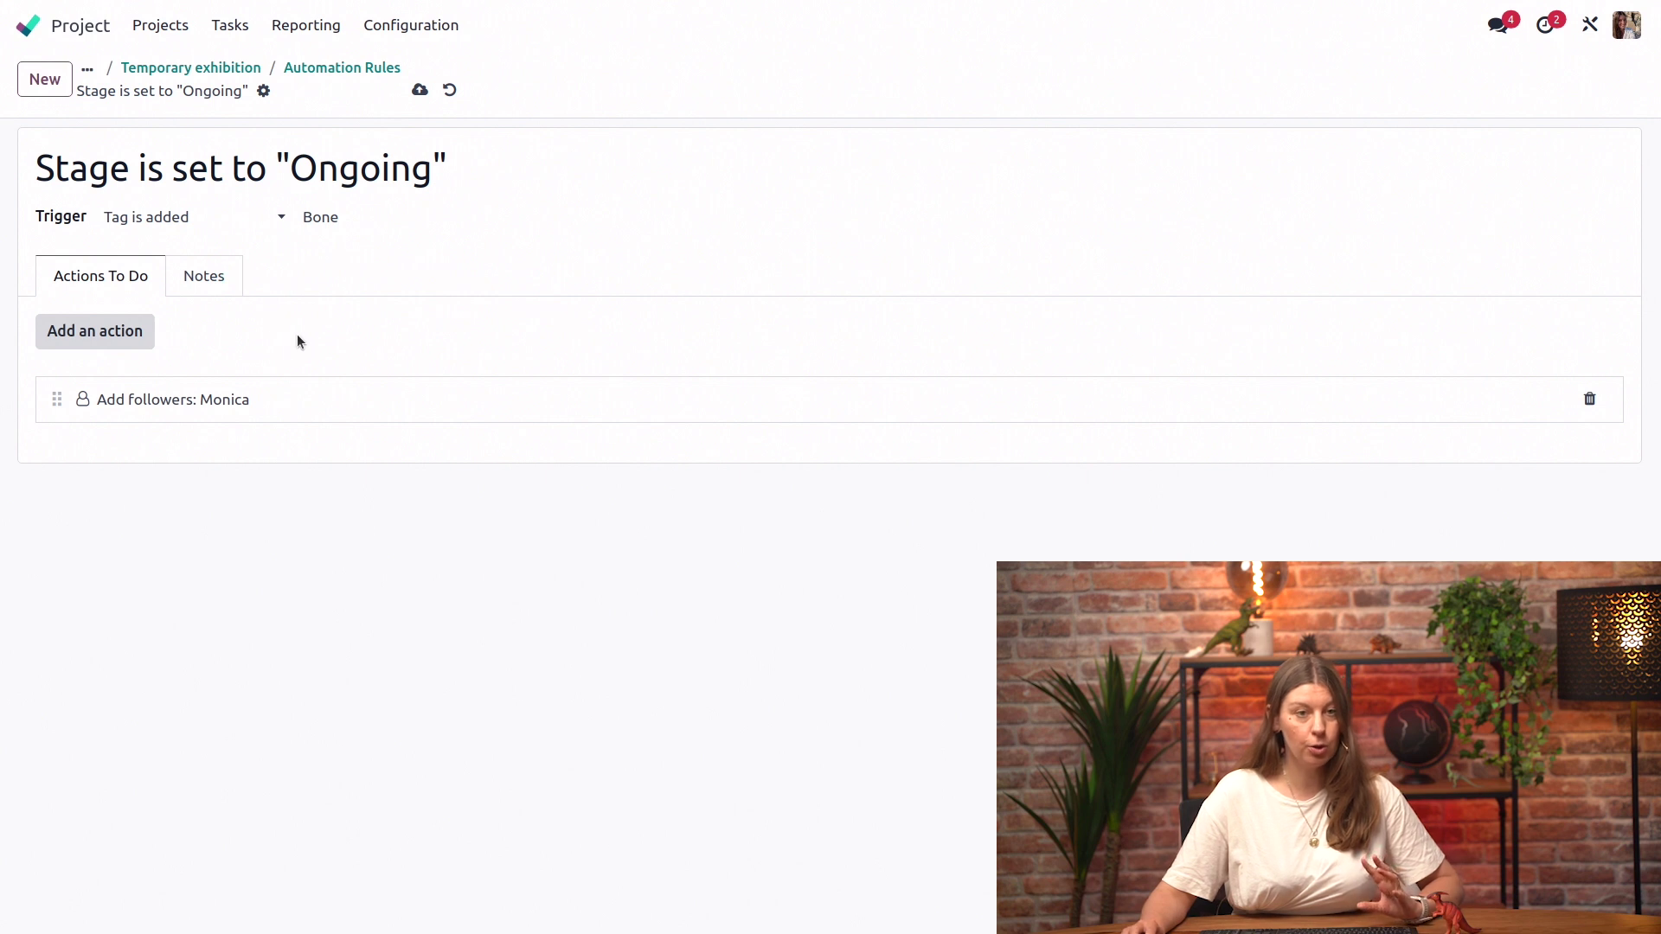
{"action": "left_click", "coordinate": [420, 90]}
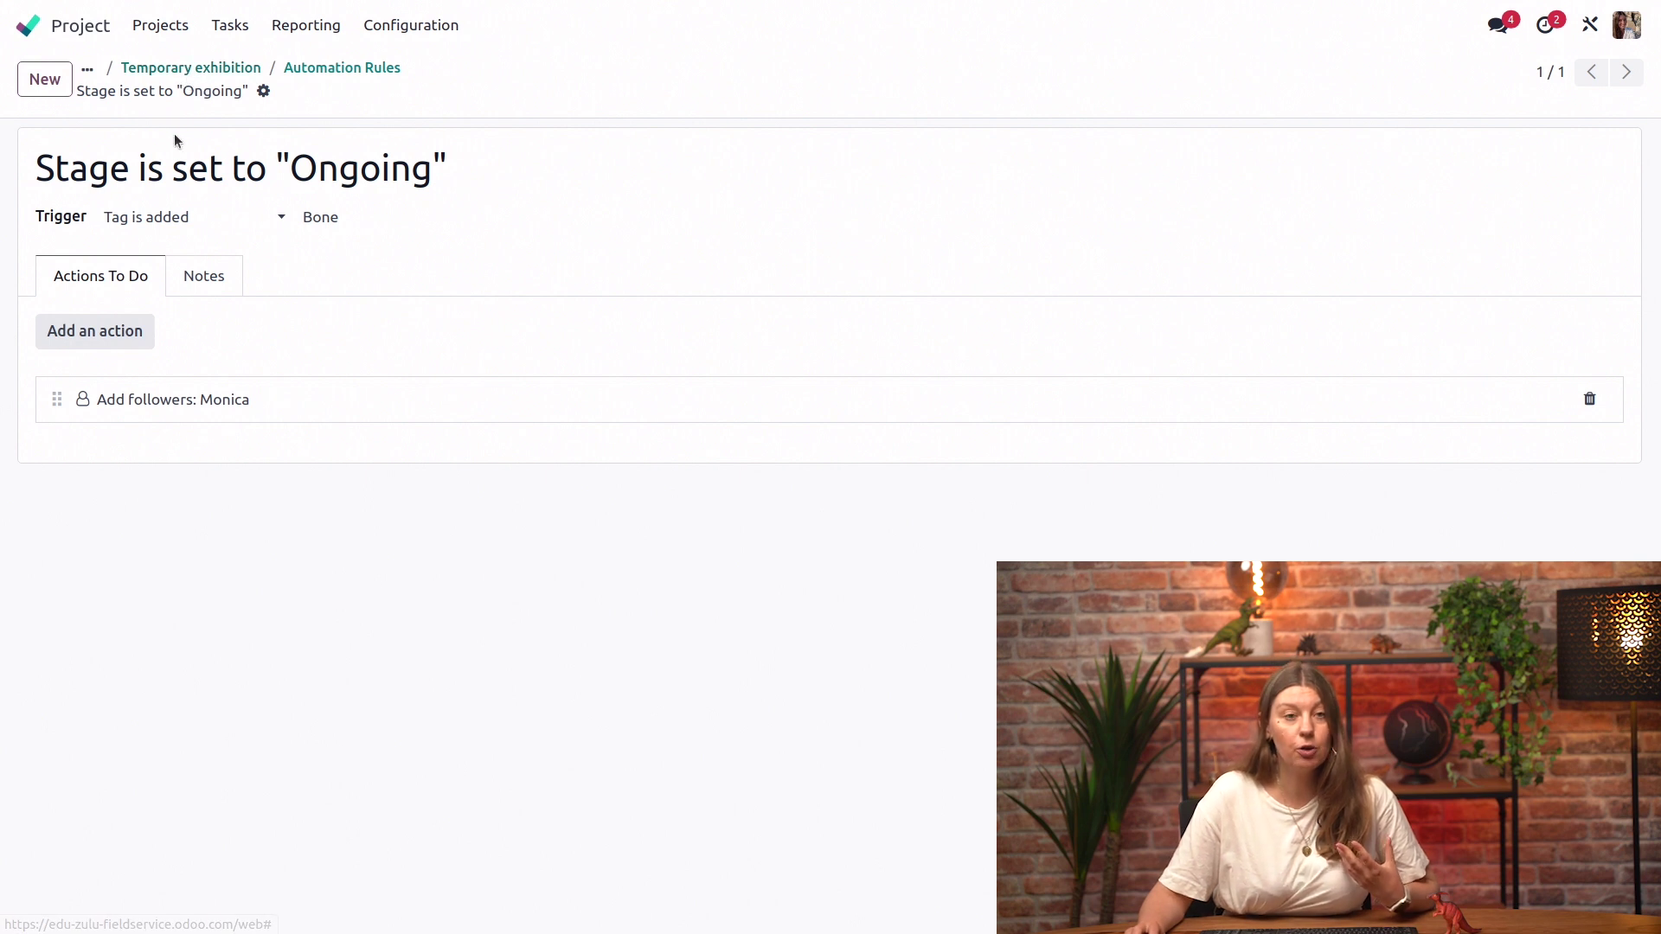
{"action": "left_click", "coordinate": [220, 67]}
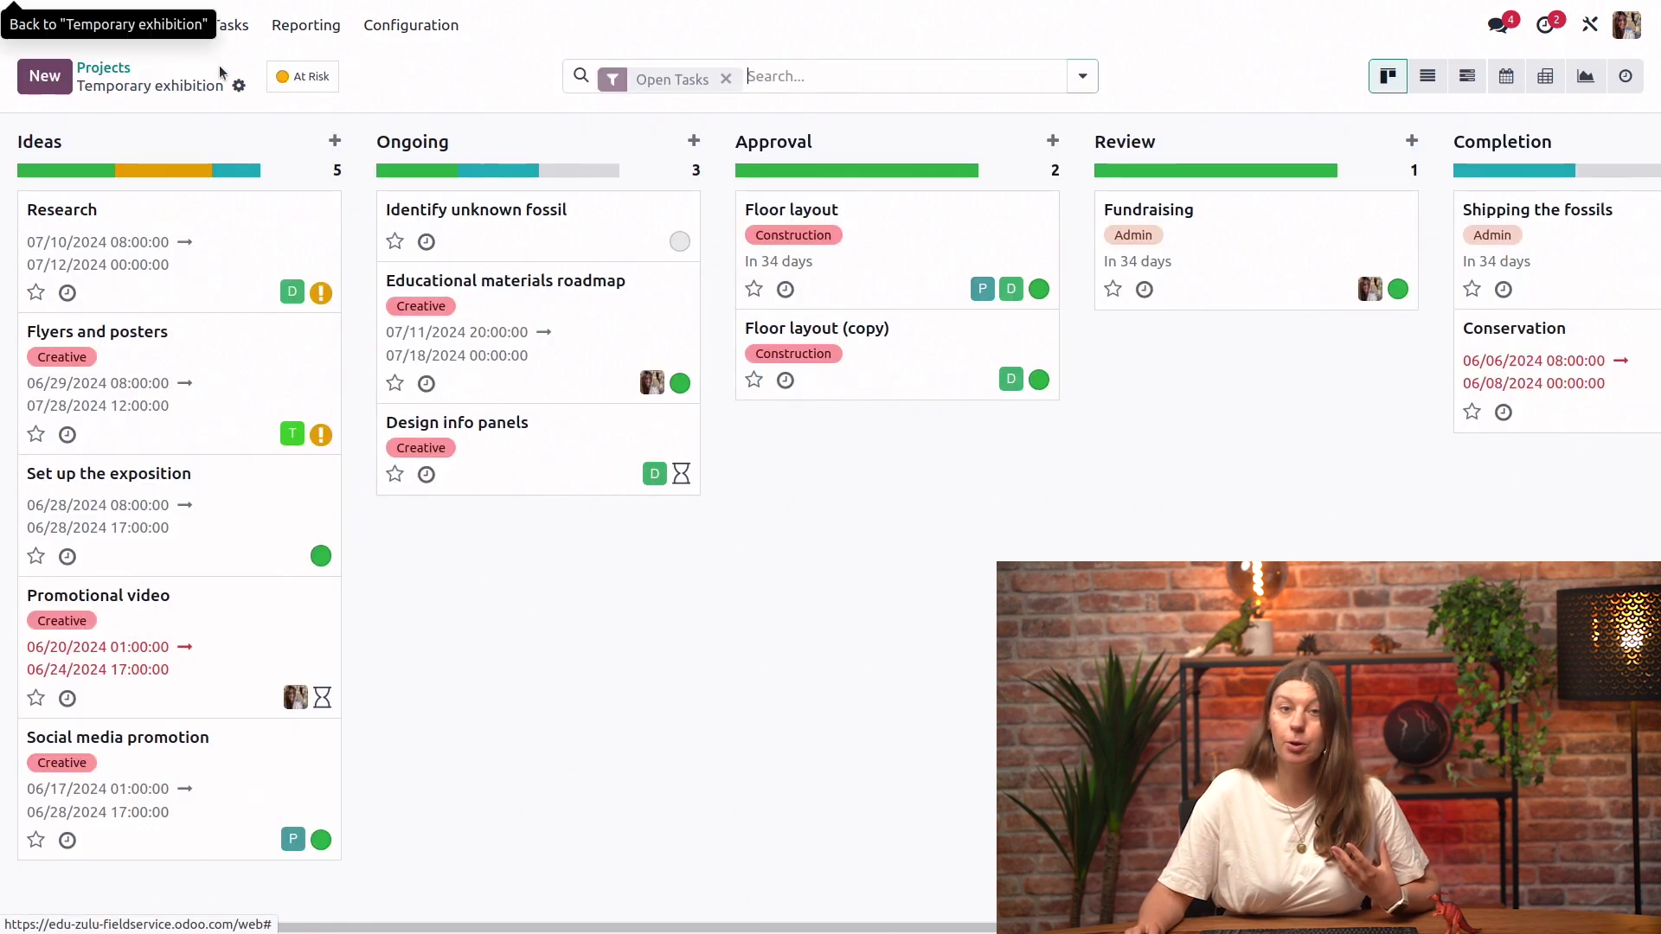
Tag Identify unknown fossil with Bone, save it, and confirm the user now follows it
{"action": "left_click", "coordinate": [547, 237]}
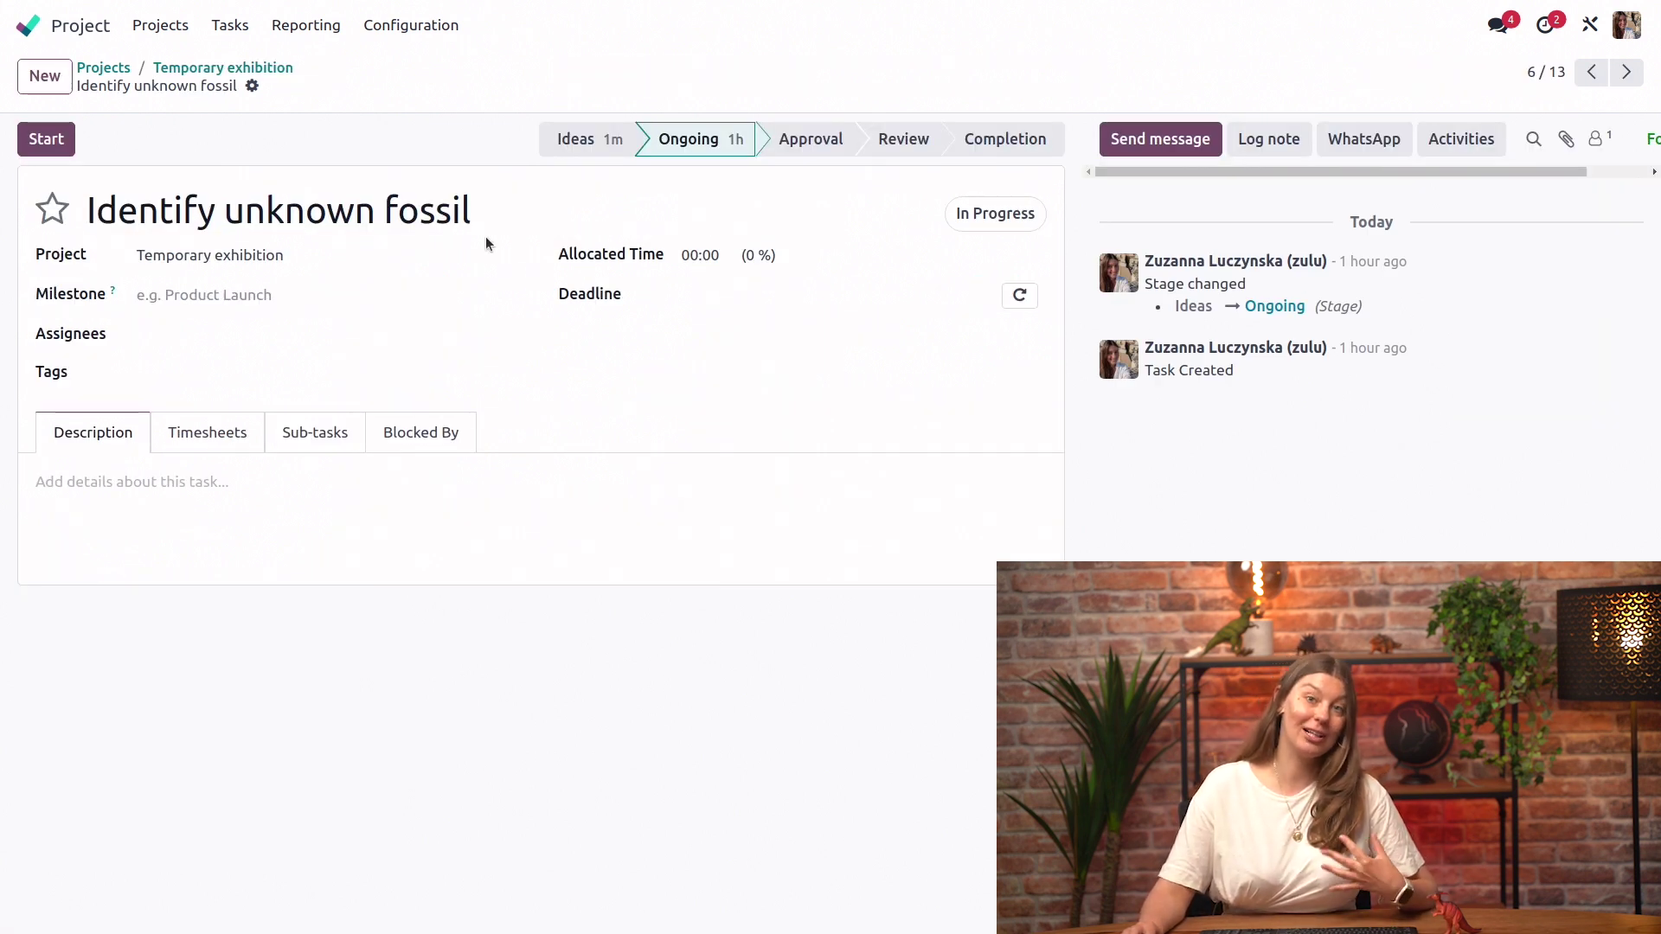
{"action": "left_click", "coordinate": [255, 365]}
{"action": "left_click", "coordinate": [258, 493]}
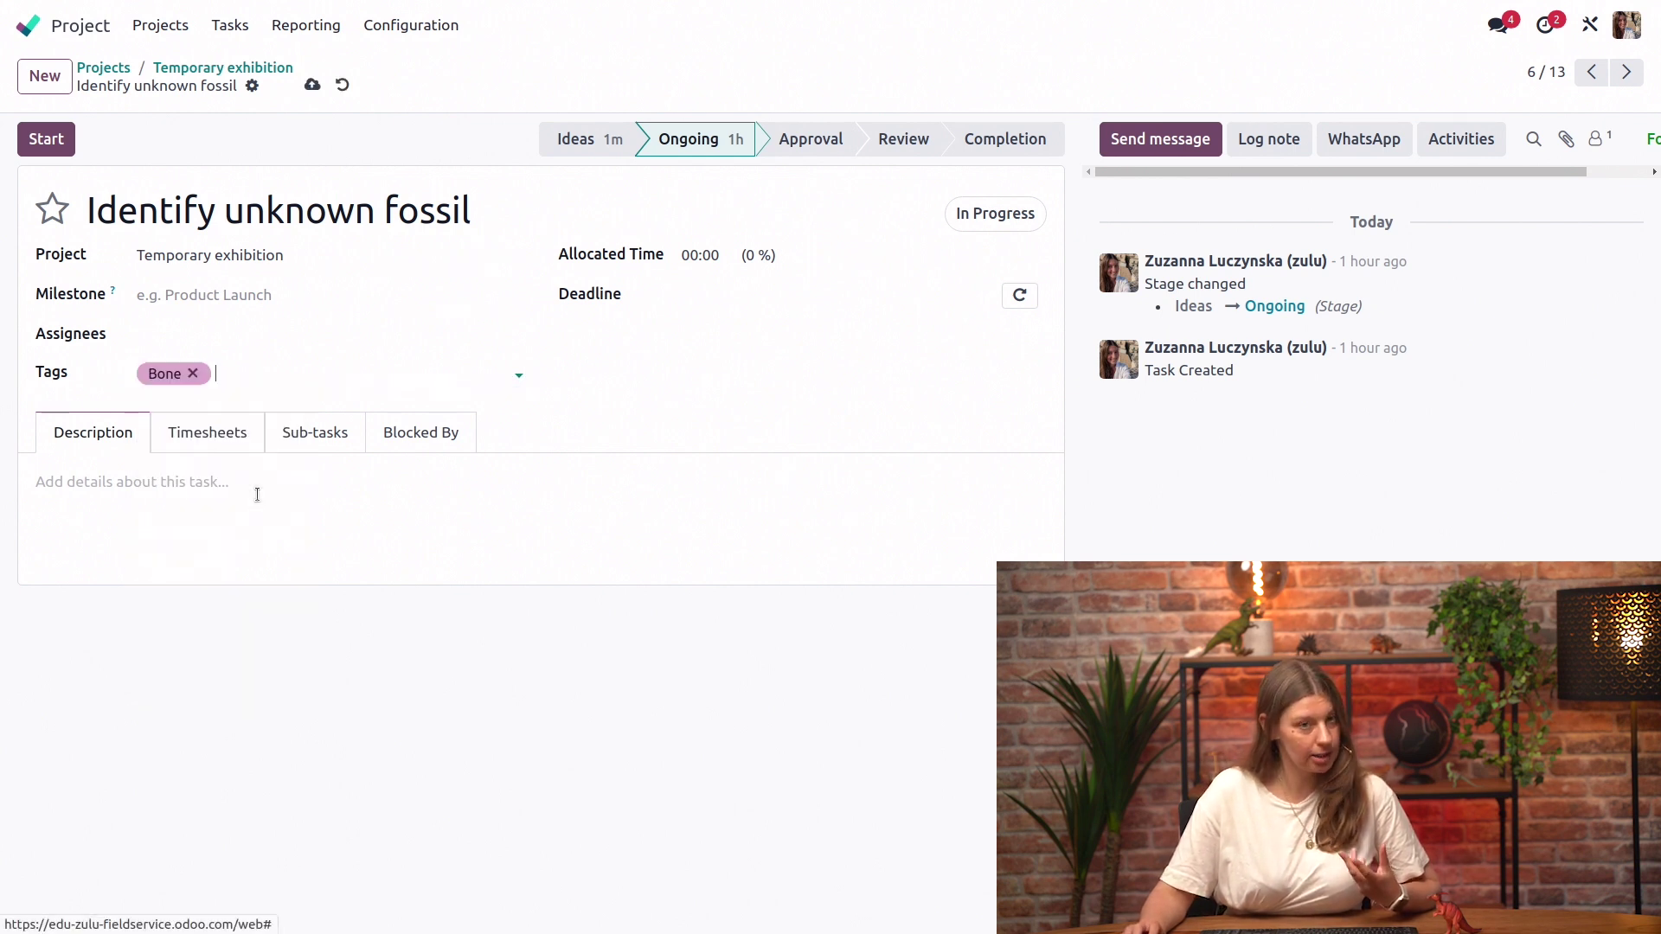
{"action": "left_click", "coordinate": [312, 84]}
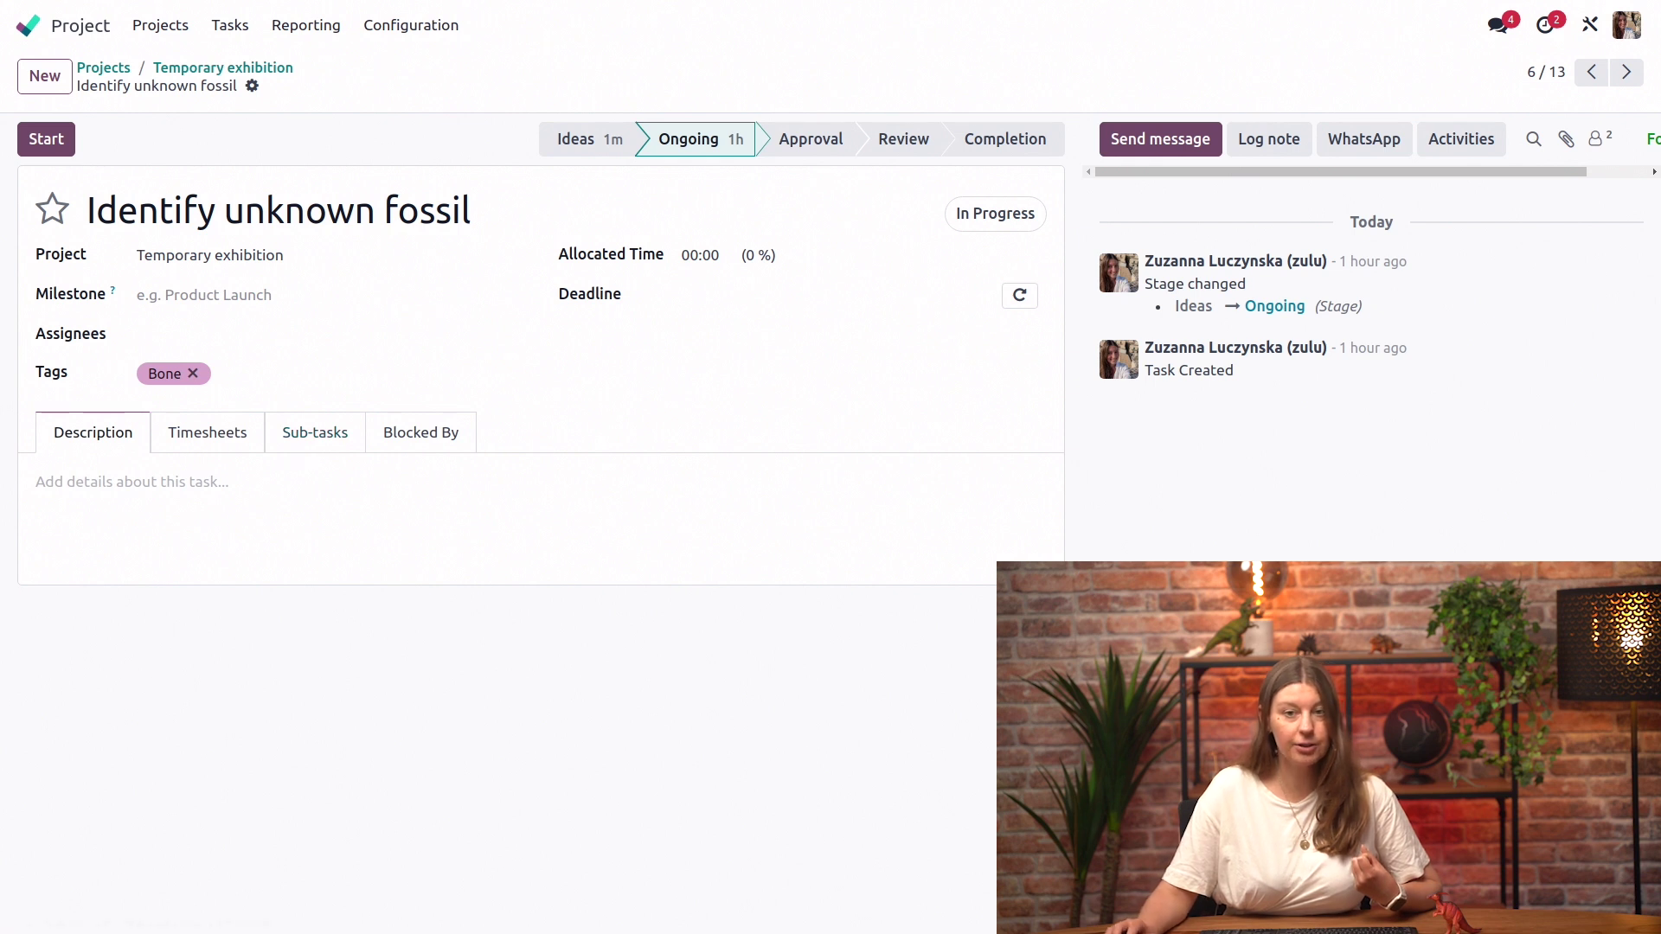
{"action": "left_click", "coordinate": [1598, 142]}
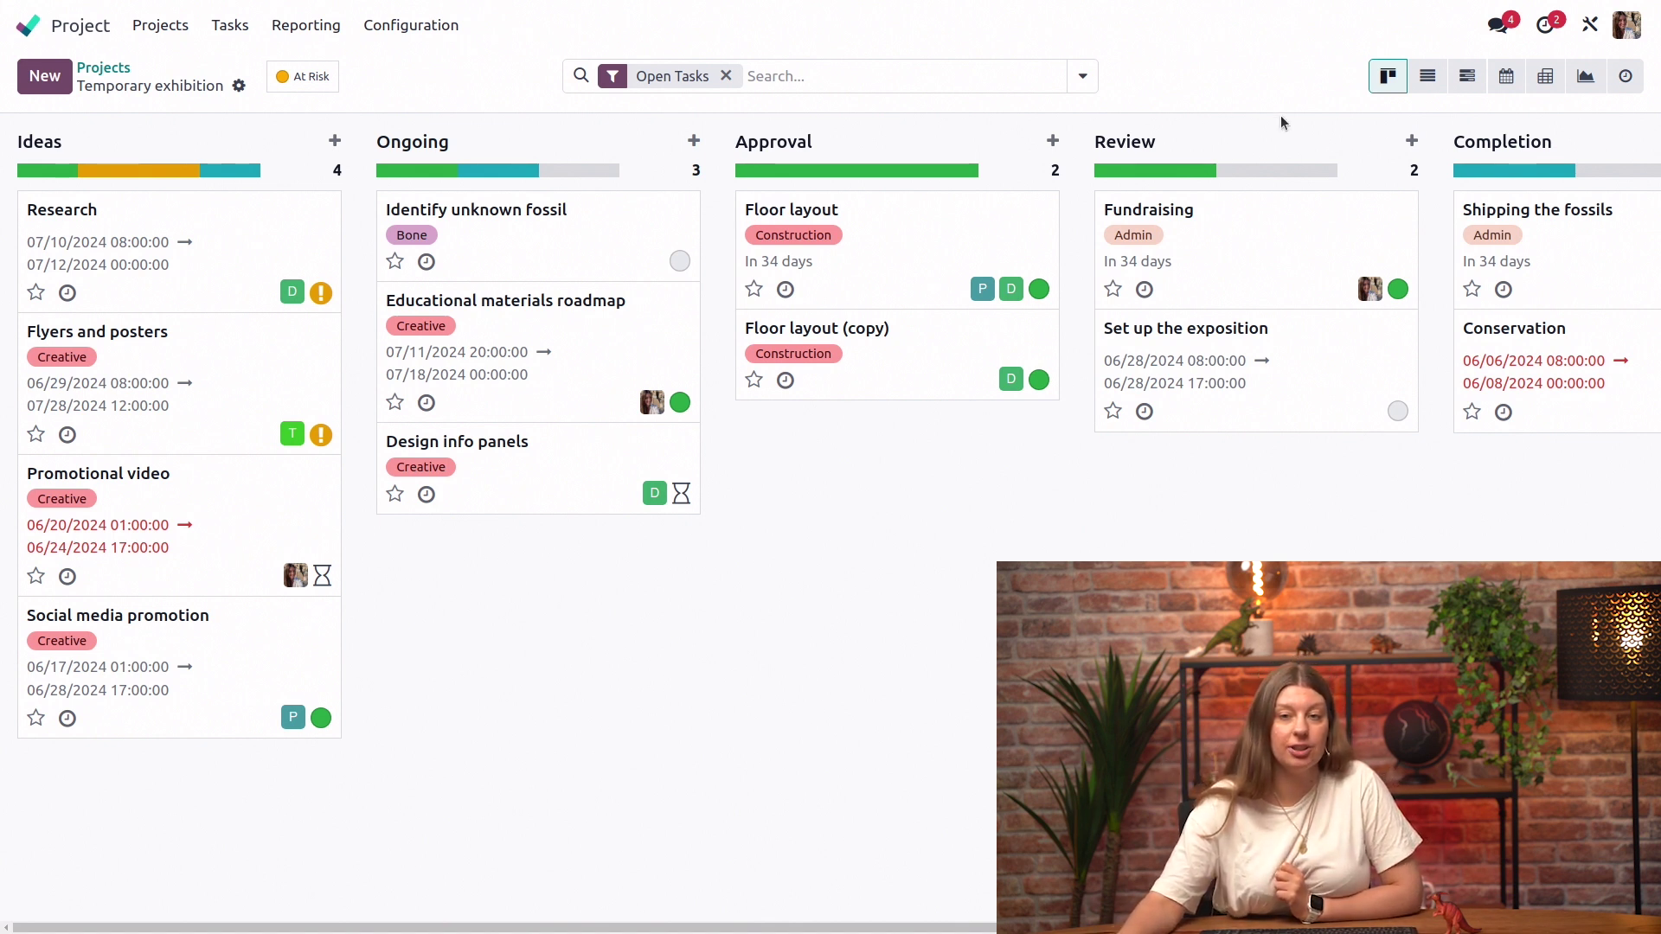
{"action": "left_click", "coordinate": [1378, 140]}
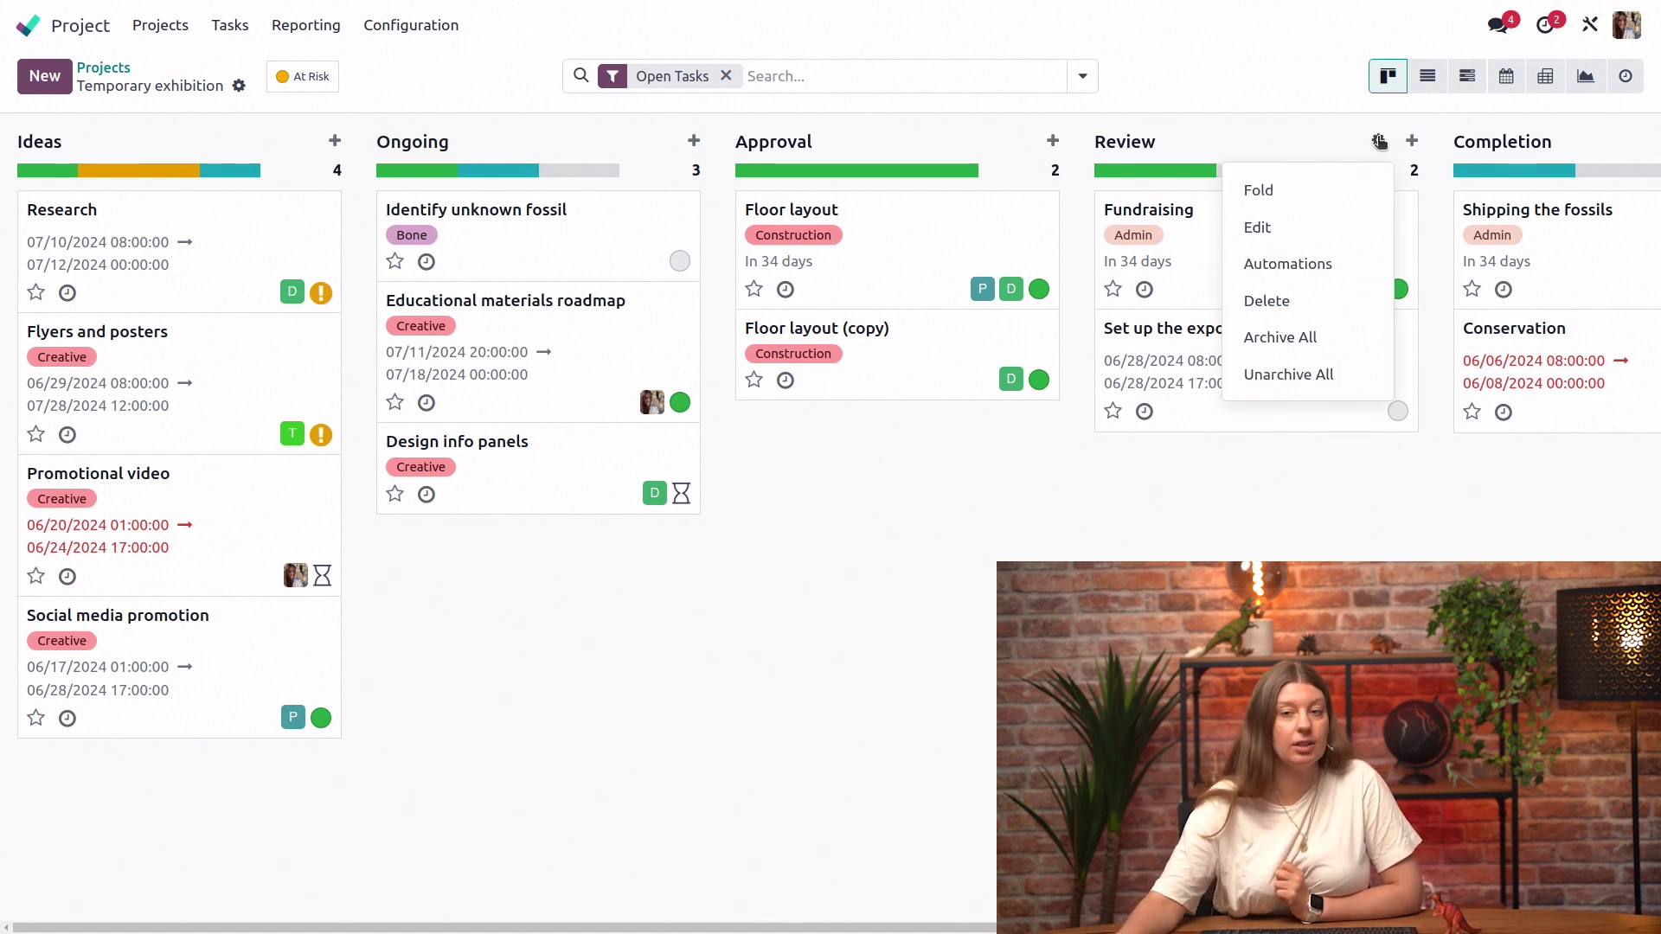
Retitle the Bone-tag follower rule 'Tag is added', save it, and go back to the rules list
{"action": "left_click", "coordinate": [1323, 274]}
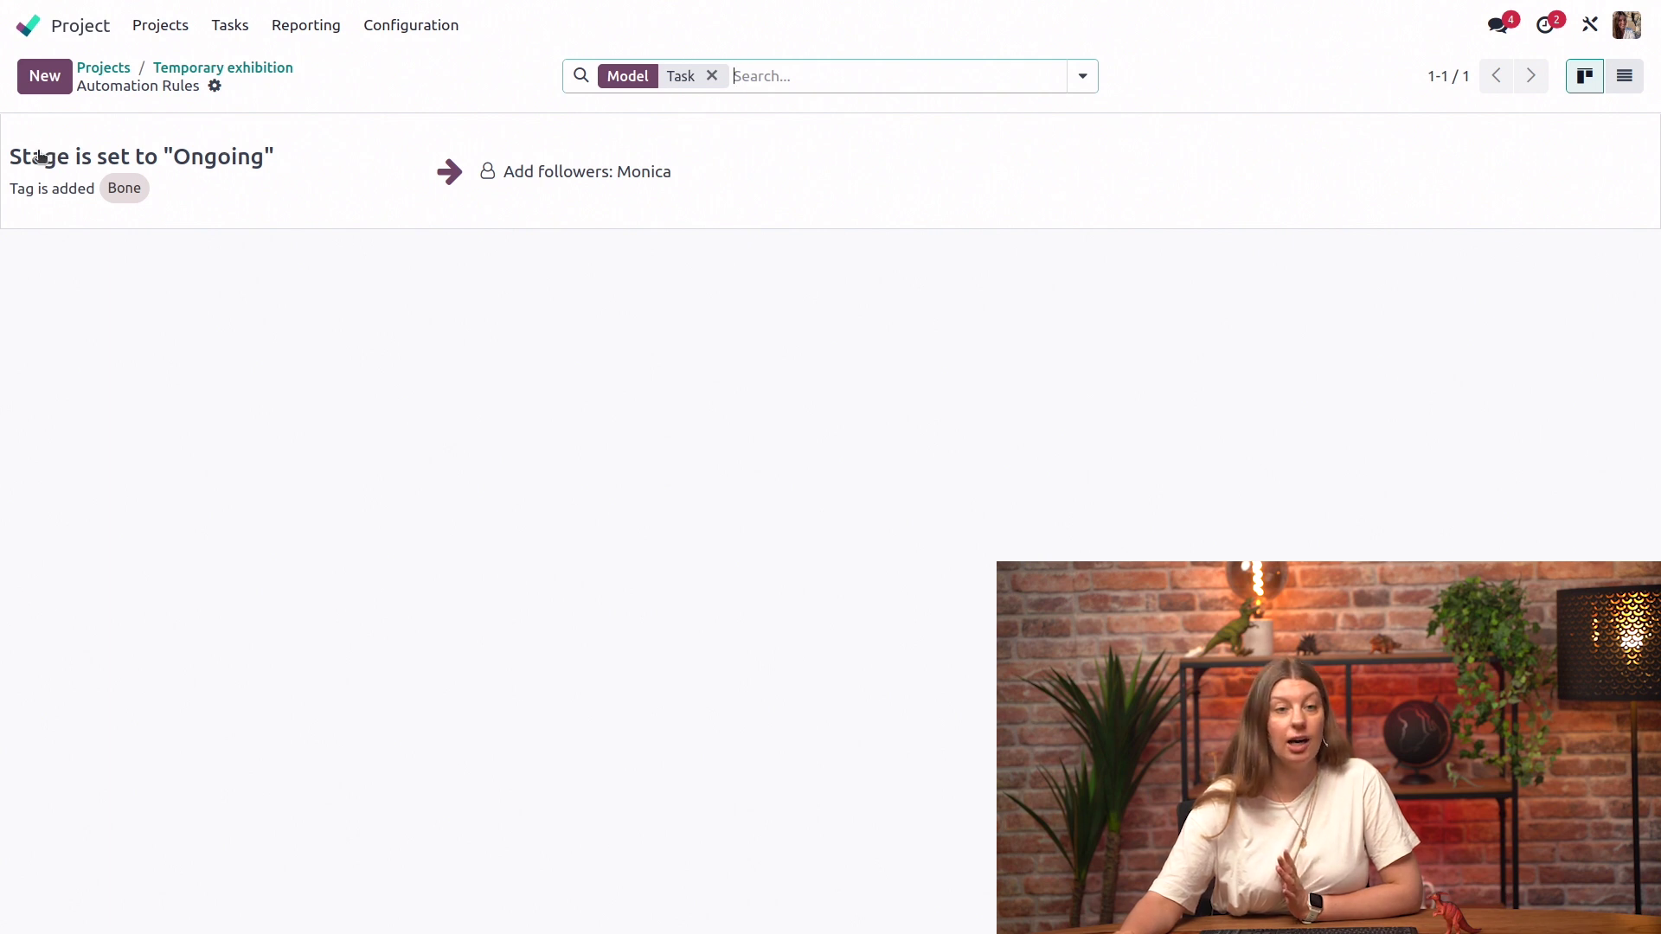
{"action": "left_click", "coordinate": [161, 166]}
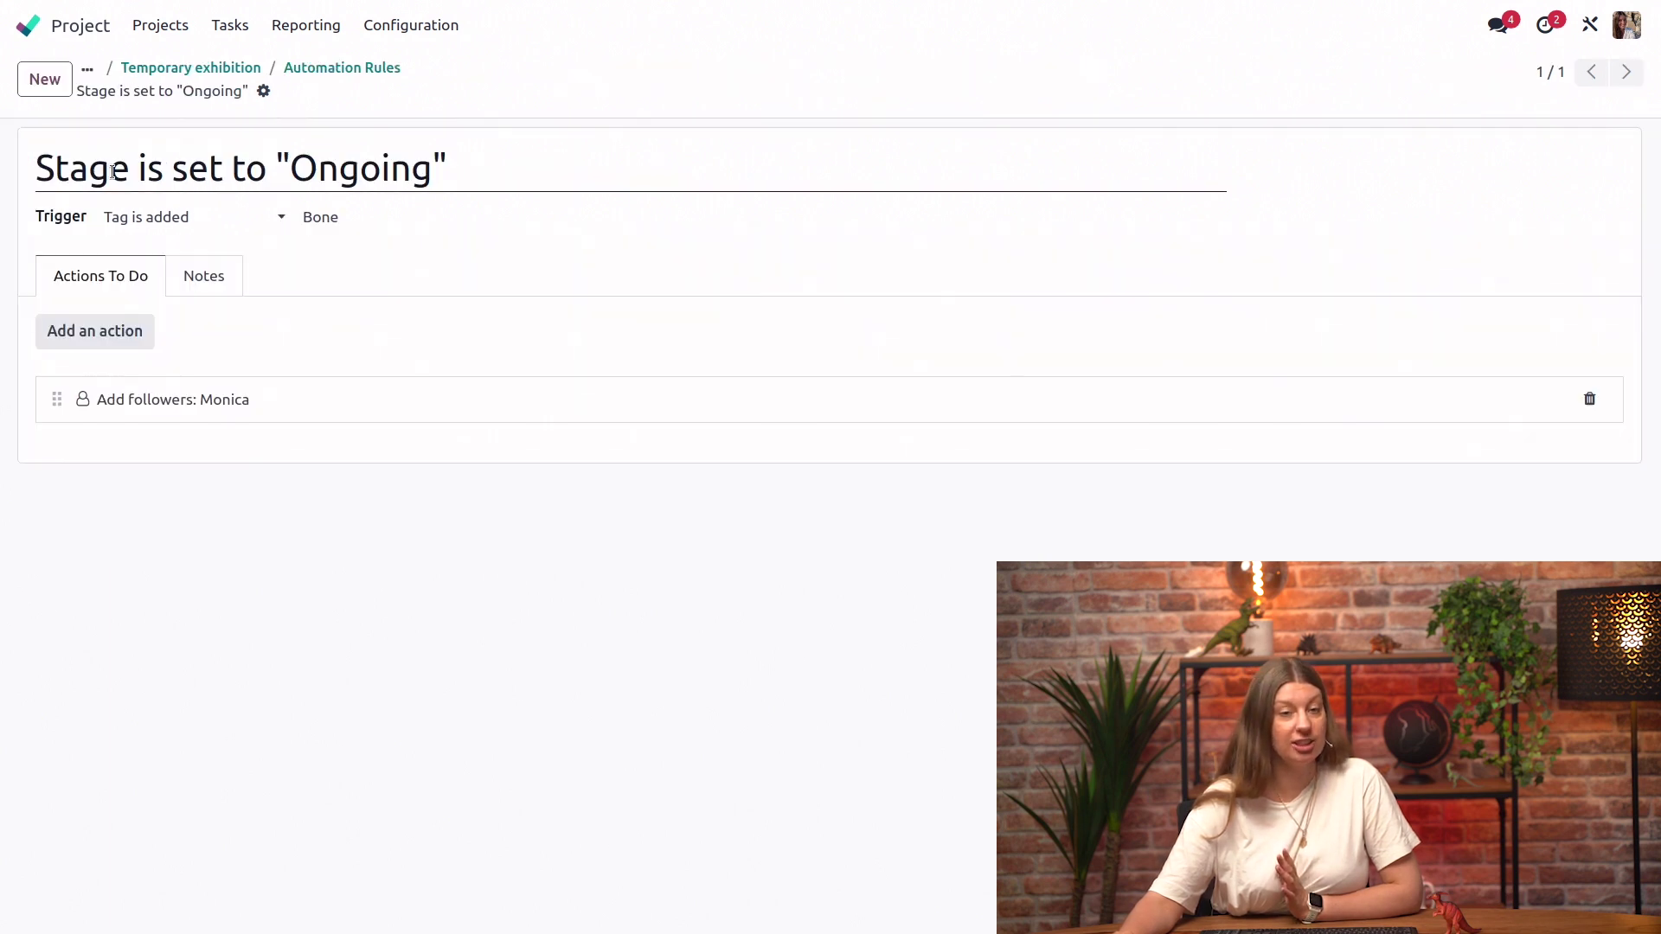
{"action": "left_click_drag", "start_coordinate": [496, 172], "coordinate": [2, 182]}
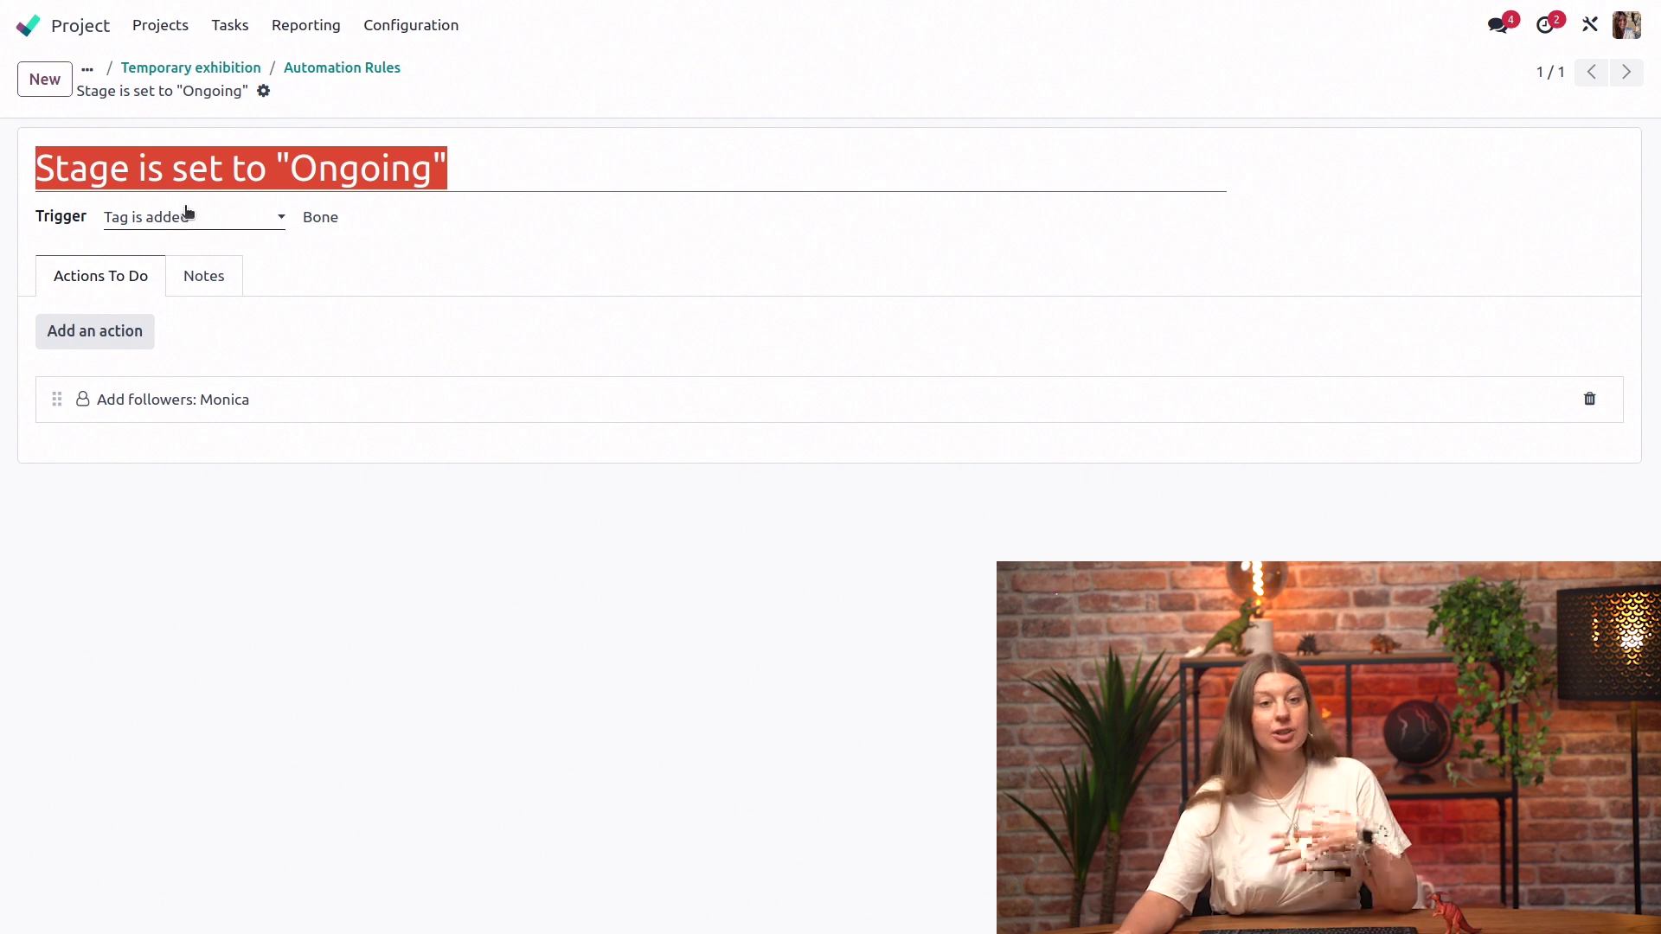
{"action": "type", "text": "A"}
{"action": "key", "text": "BackSpace"}
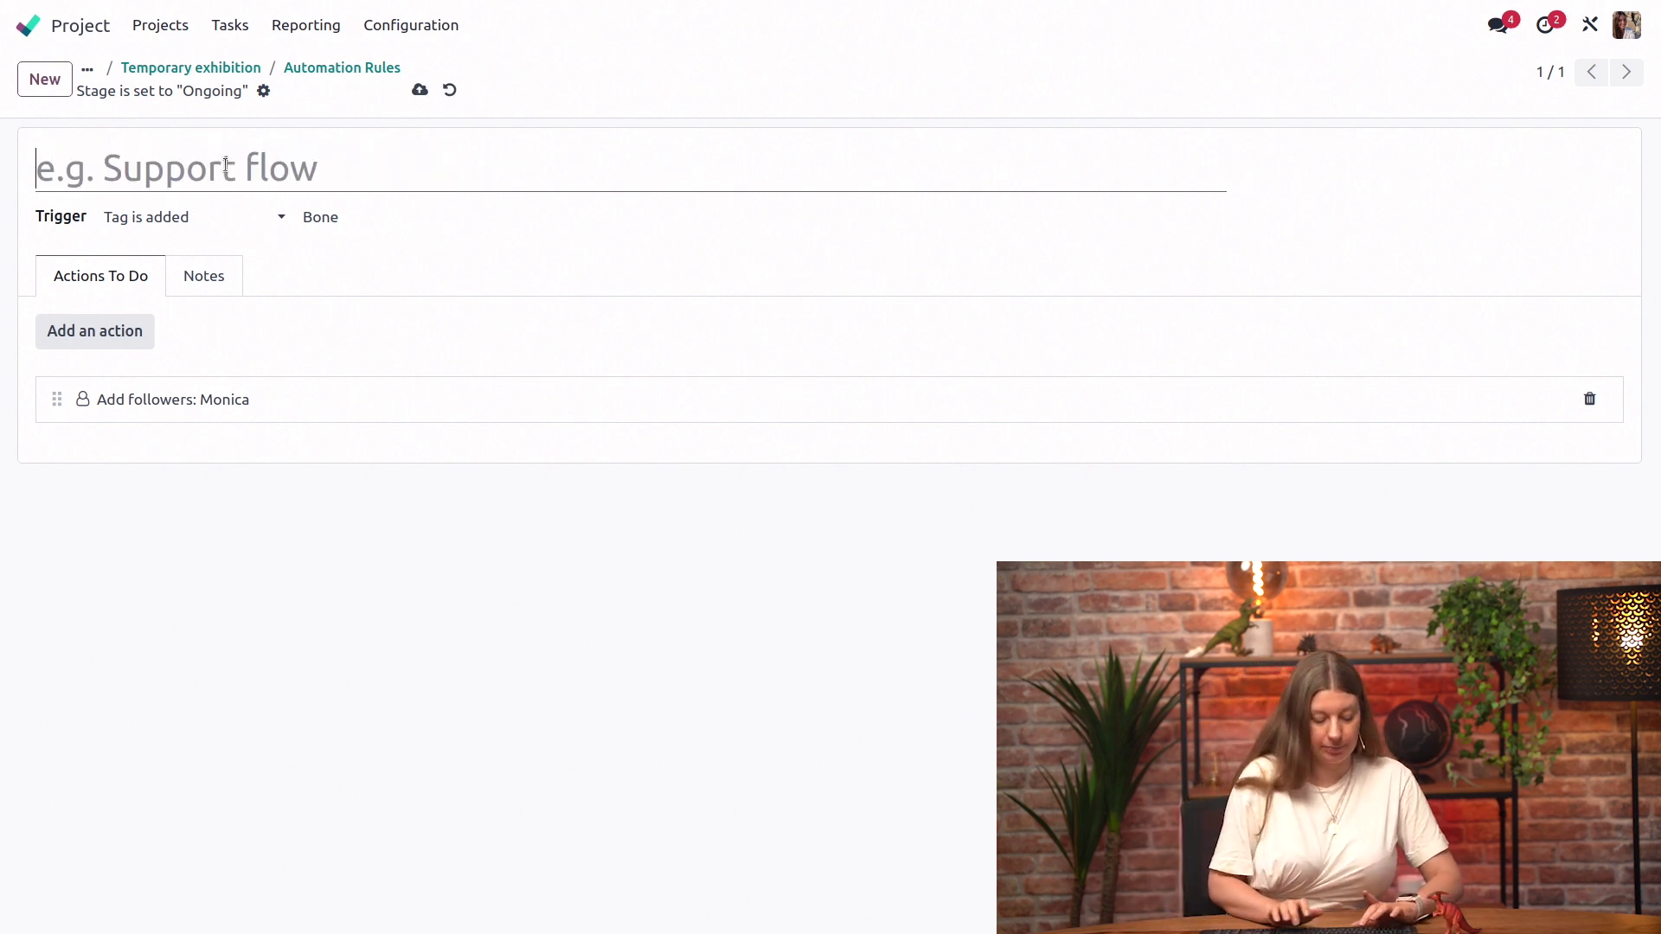
{"action": "type", "text": "Tag is added"}
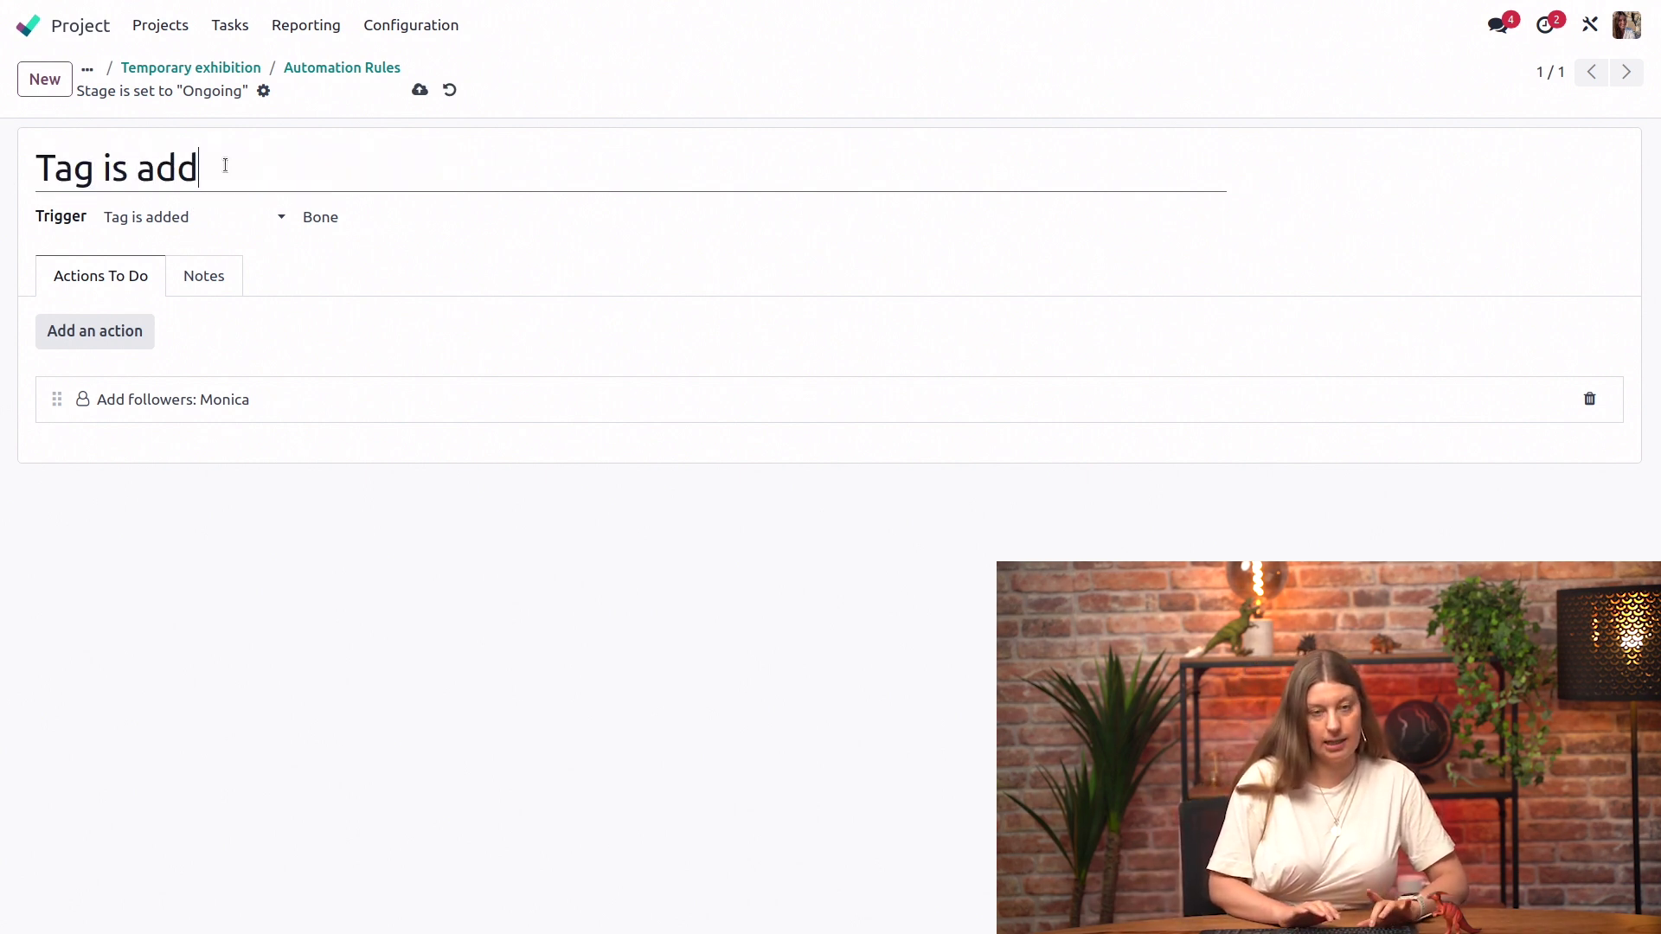
{"action": "left_click", "coordinate": [420, 90]}
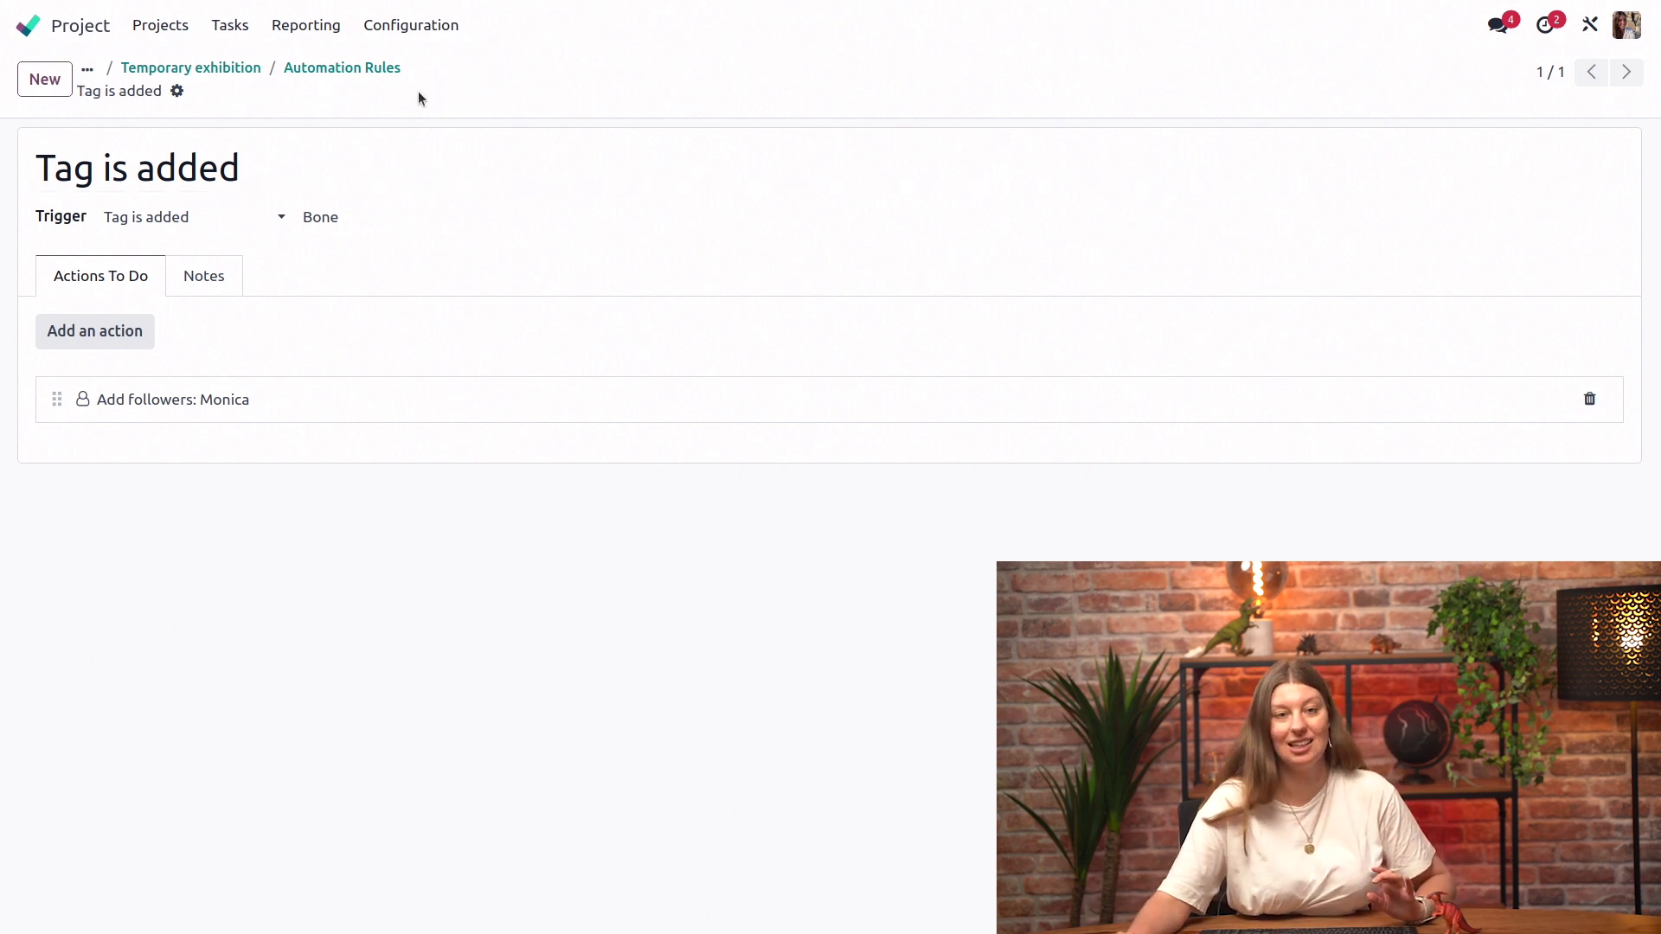
{"action": "left_click", "coordinate": [314, 74]}
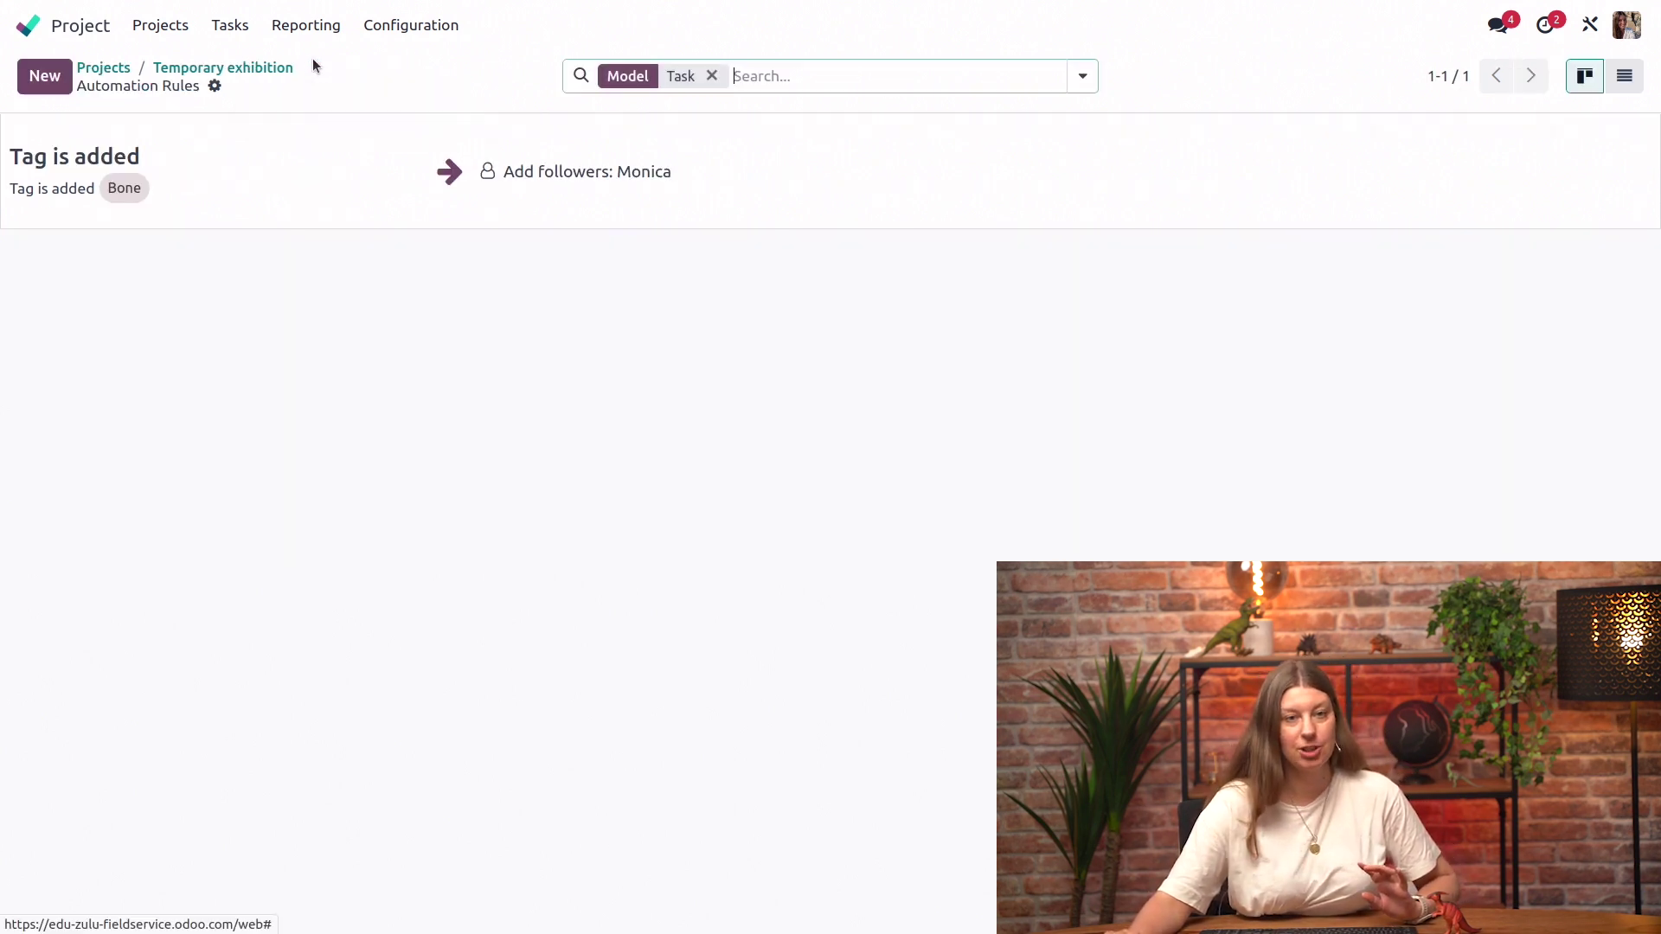
Start a new Review-stage automation rule with a Create Activity action
{"action": "left_click", "coordinate": [46, 79]}
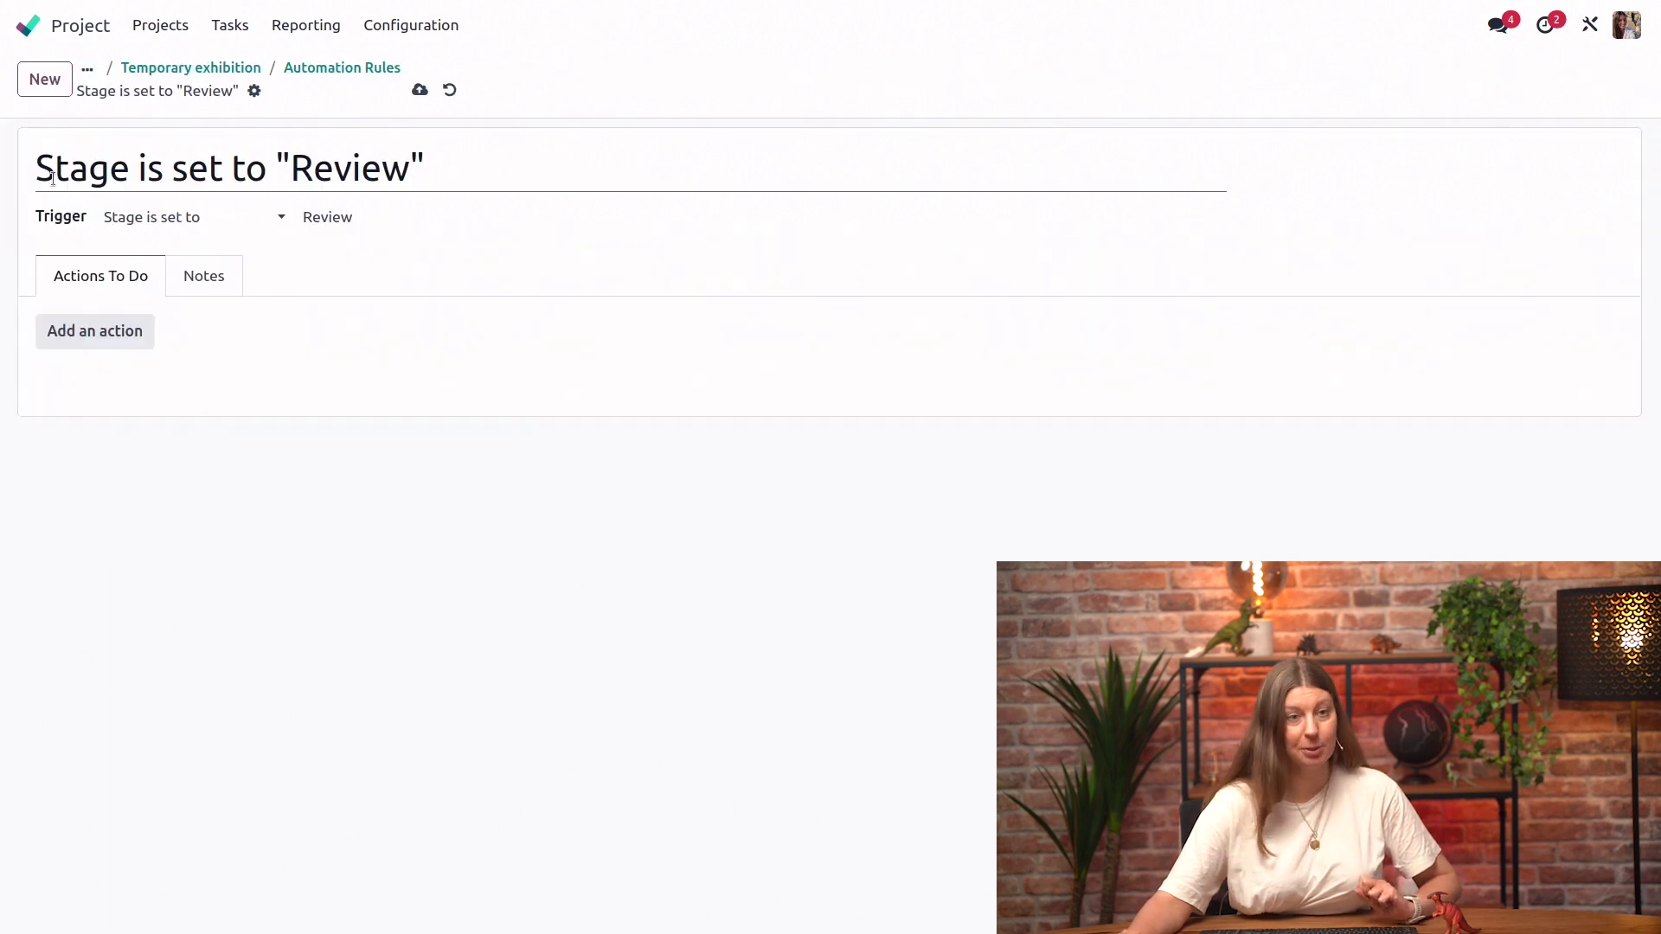
{"action": "left_click", "coordinate": [505, 164]}
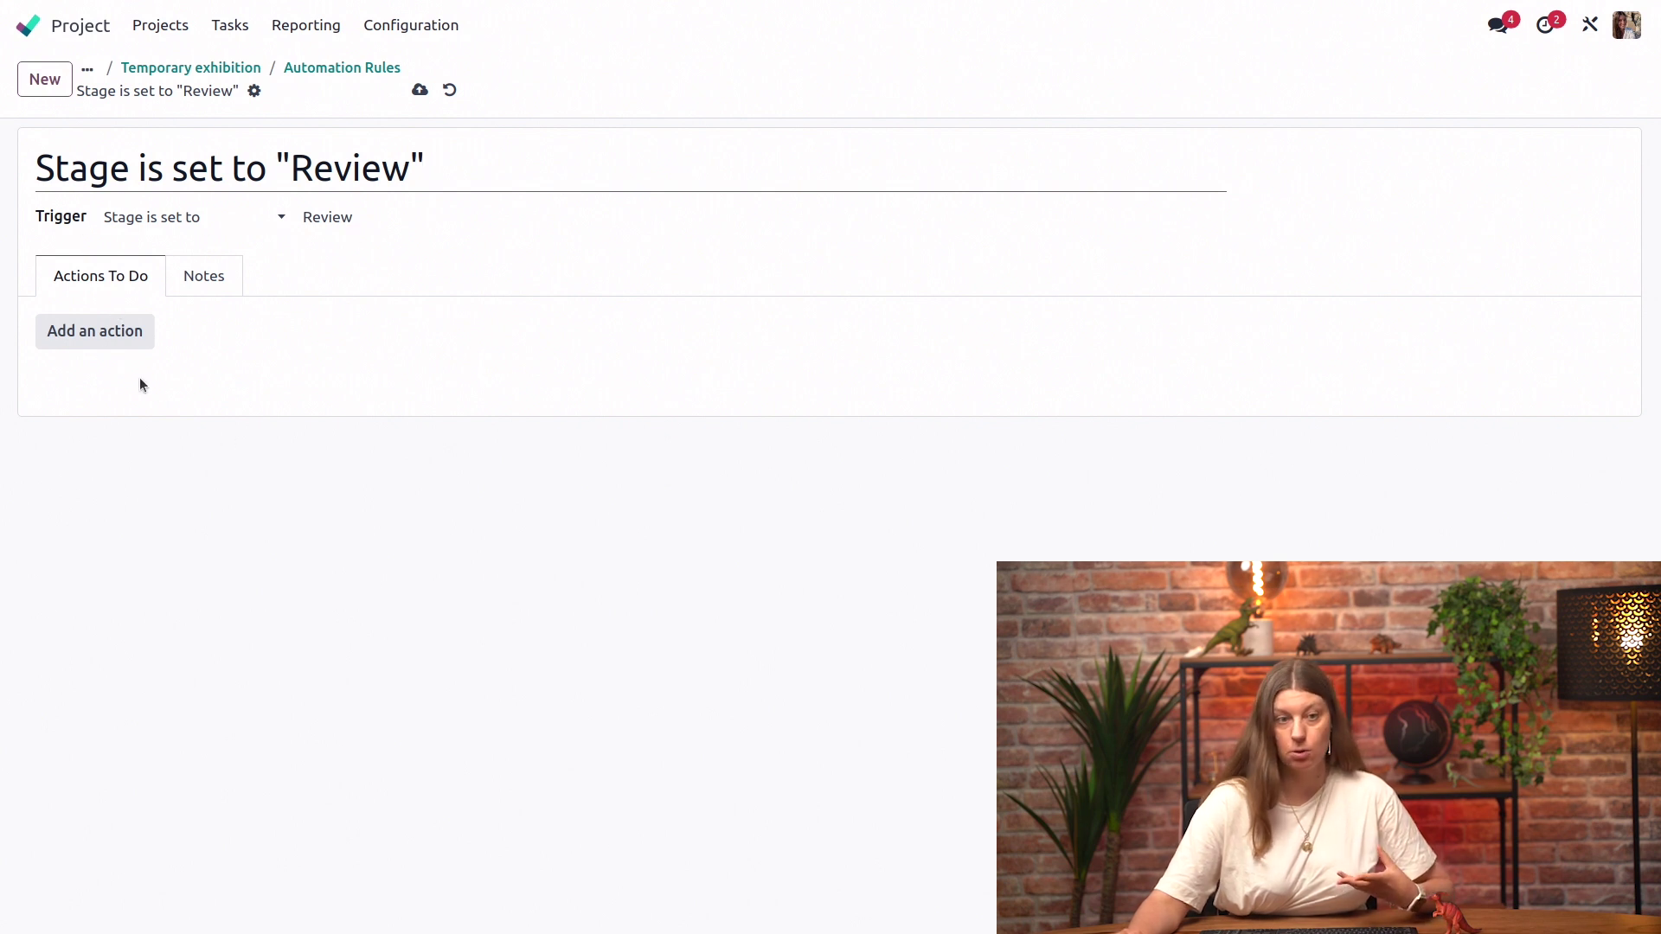
{"action": "left_click", "coordinate": [104, 337]}
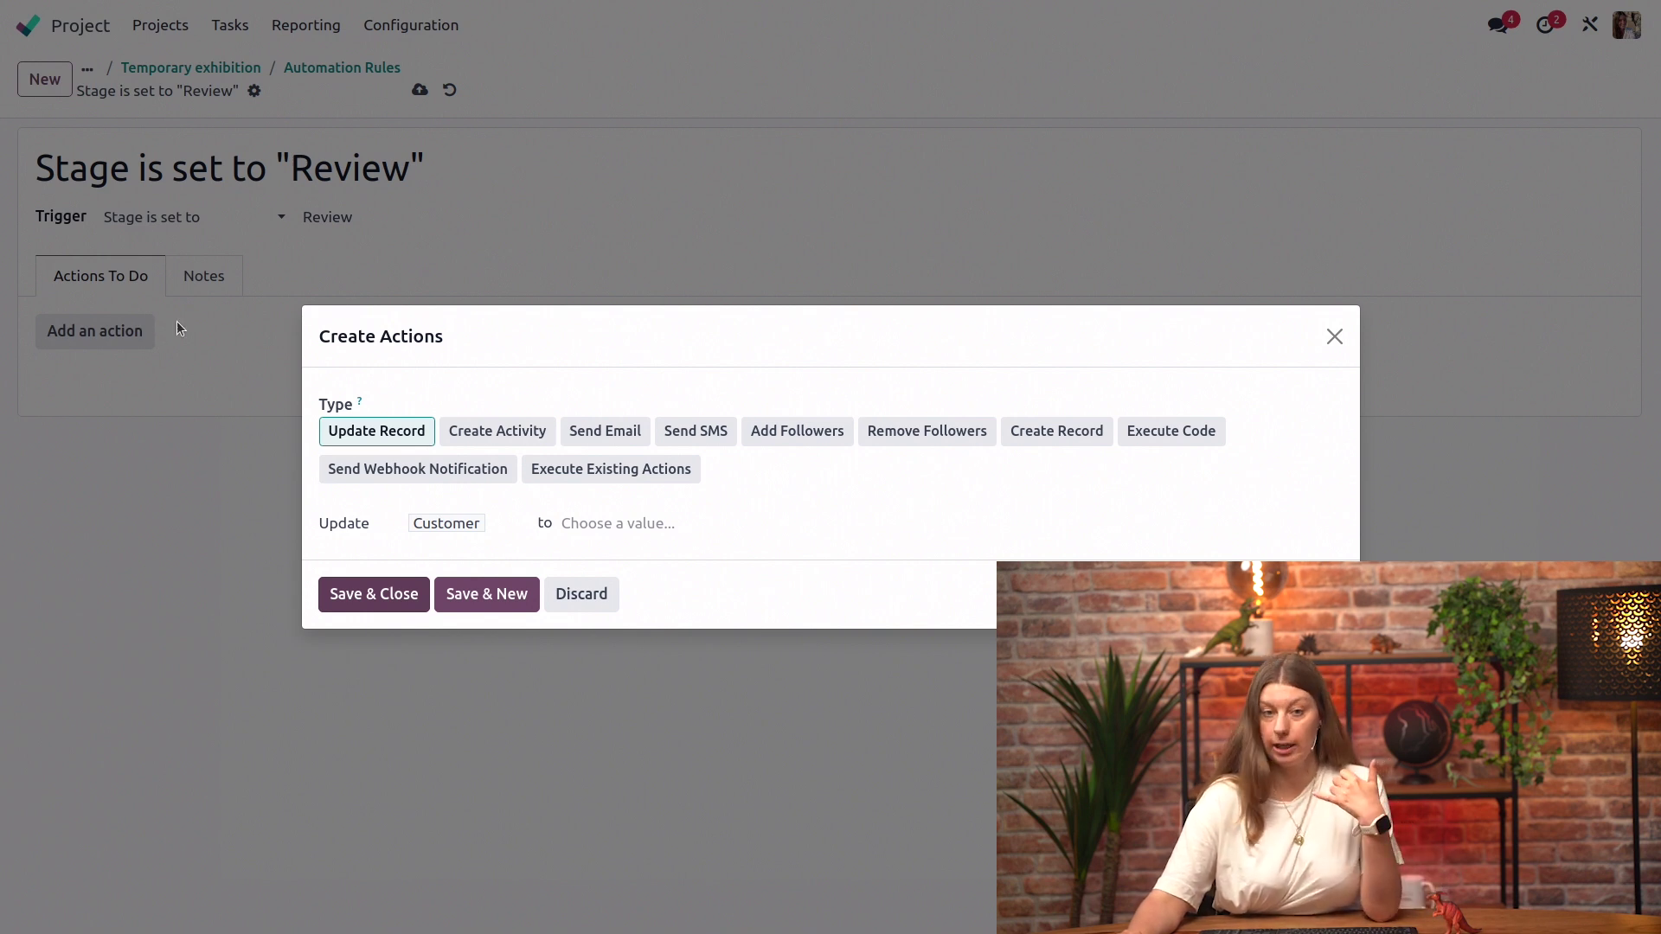
{"action": "left_click", "coordinate": [495, 433]}
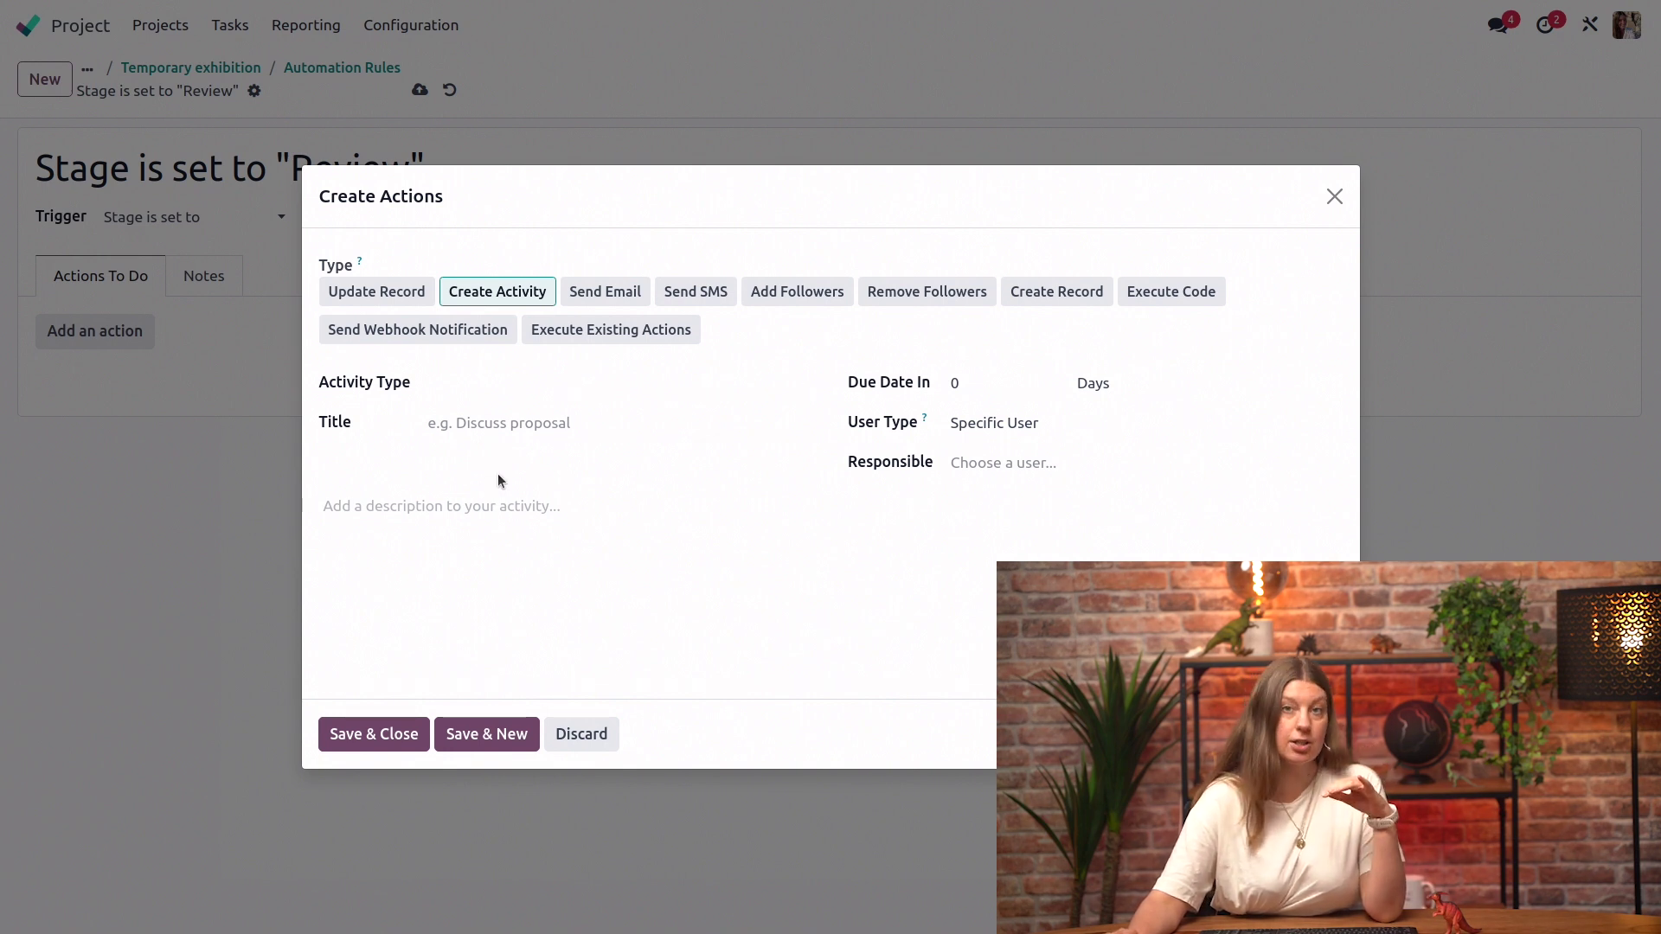
Configure a Call activity titled to call the user, due in 2 days, assigned to them, and save the rule
{"action": "left_click", "coordinate": [495, 385]}
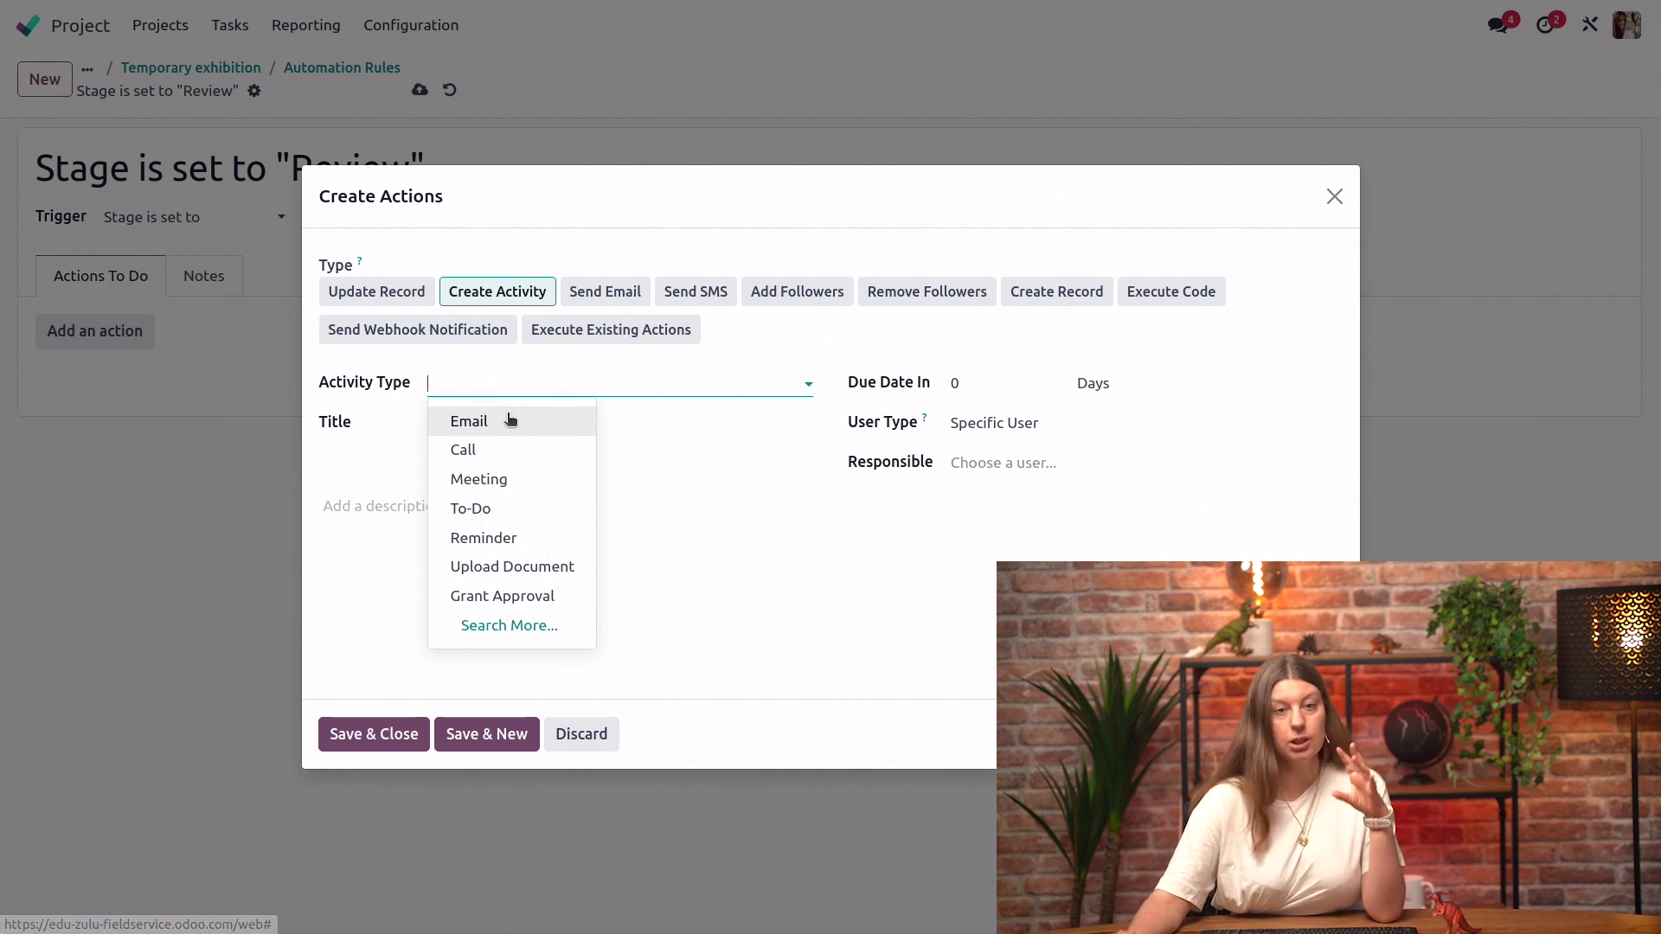
{"action": "left_click", "coordinate": [512, 443]}
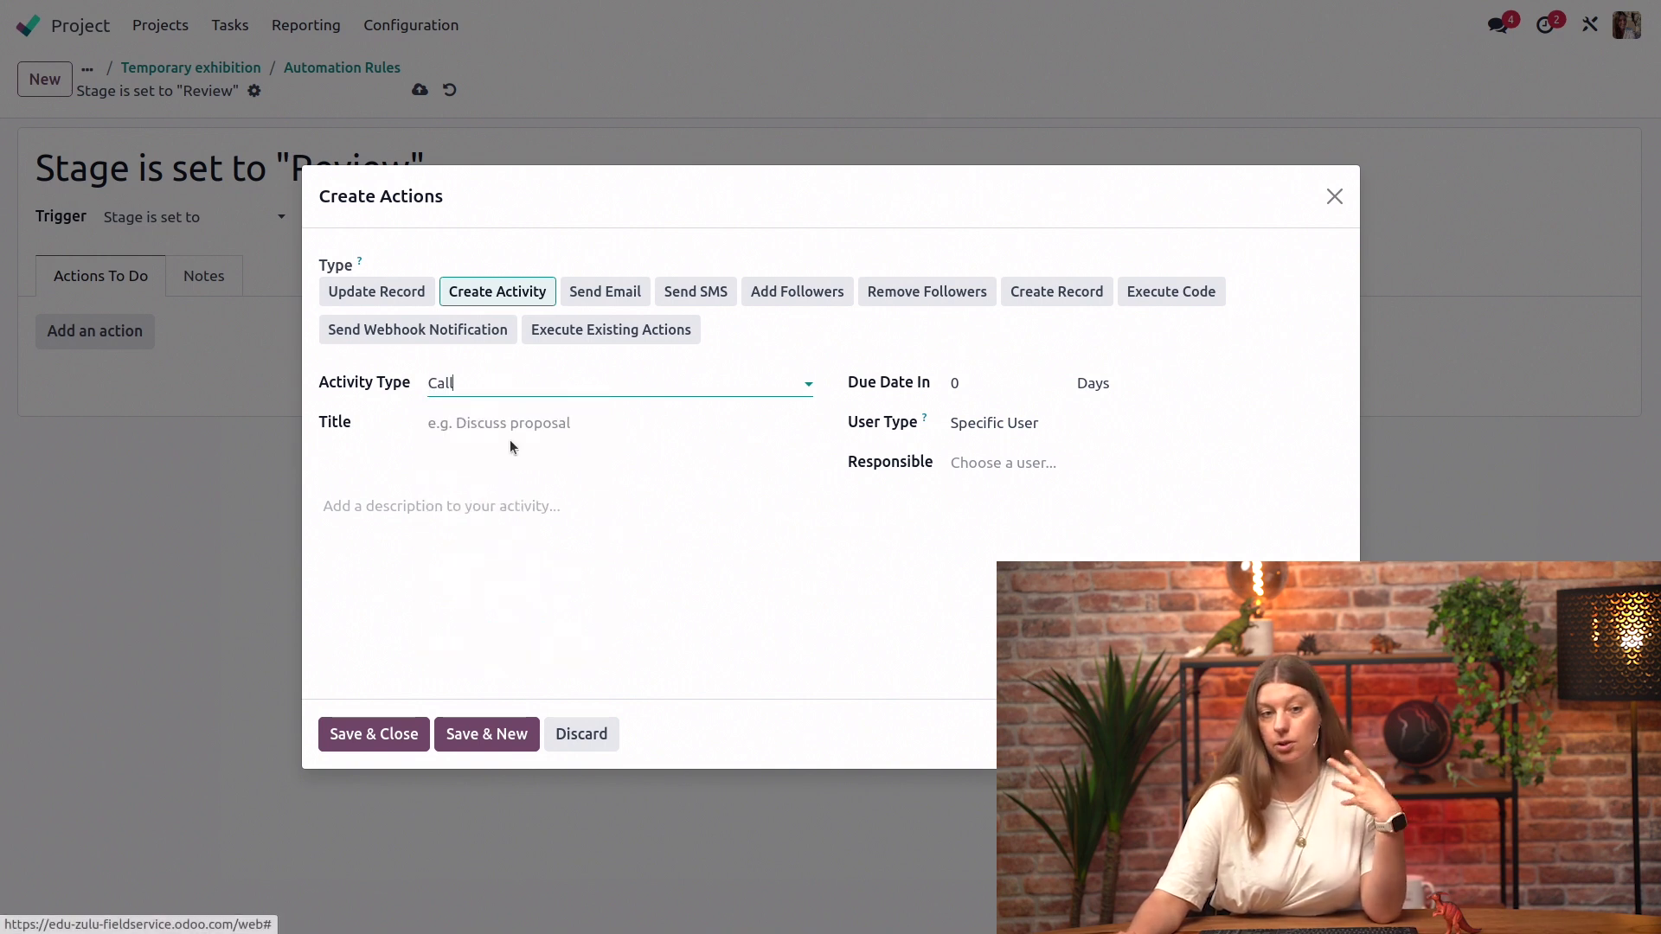
{"action": "left_click", "coordinate": [562, 425]}
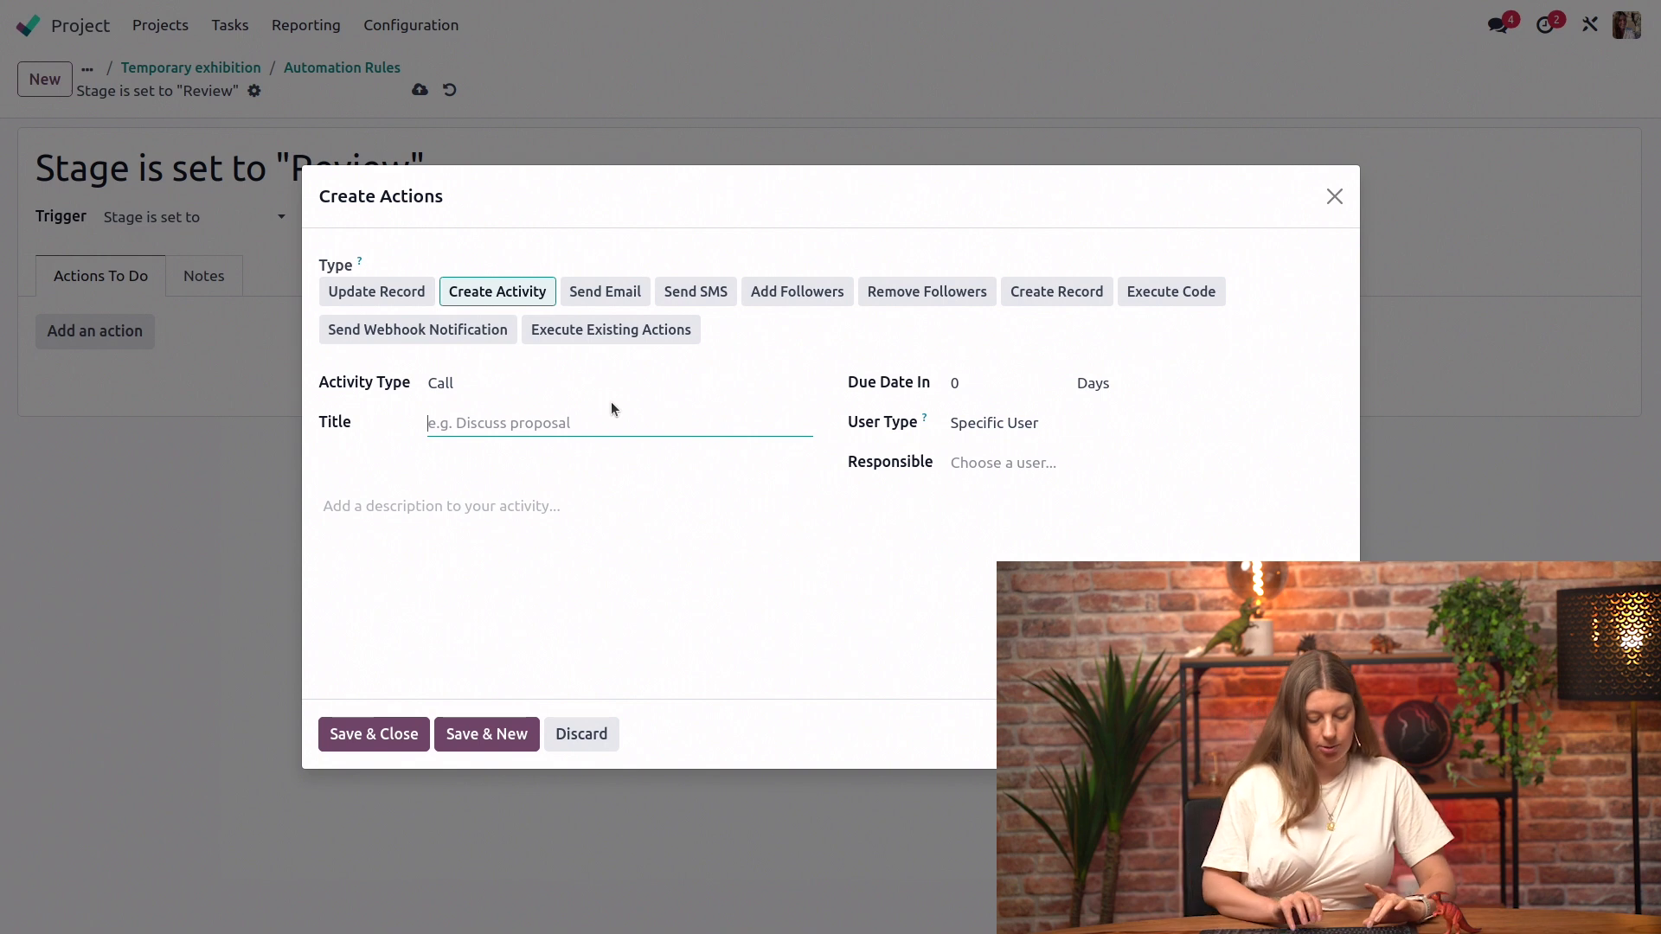
{"action": "type", "text": "Call Mon"}
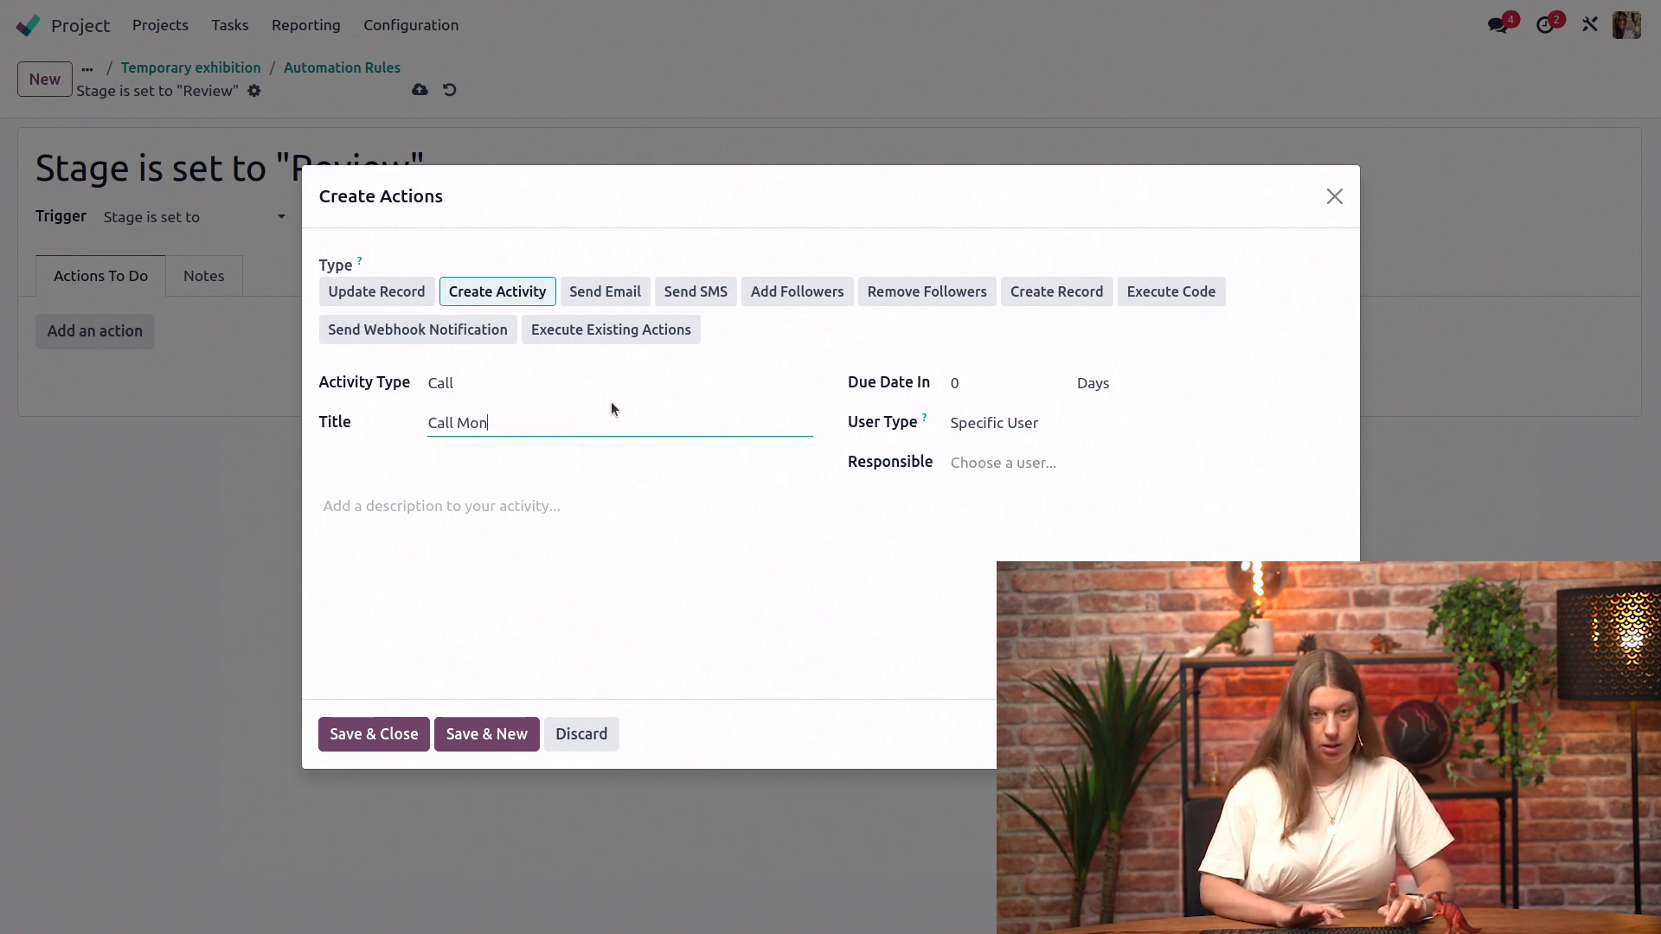
{"action": "type", "text": "ica"}
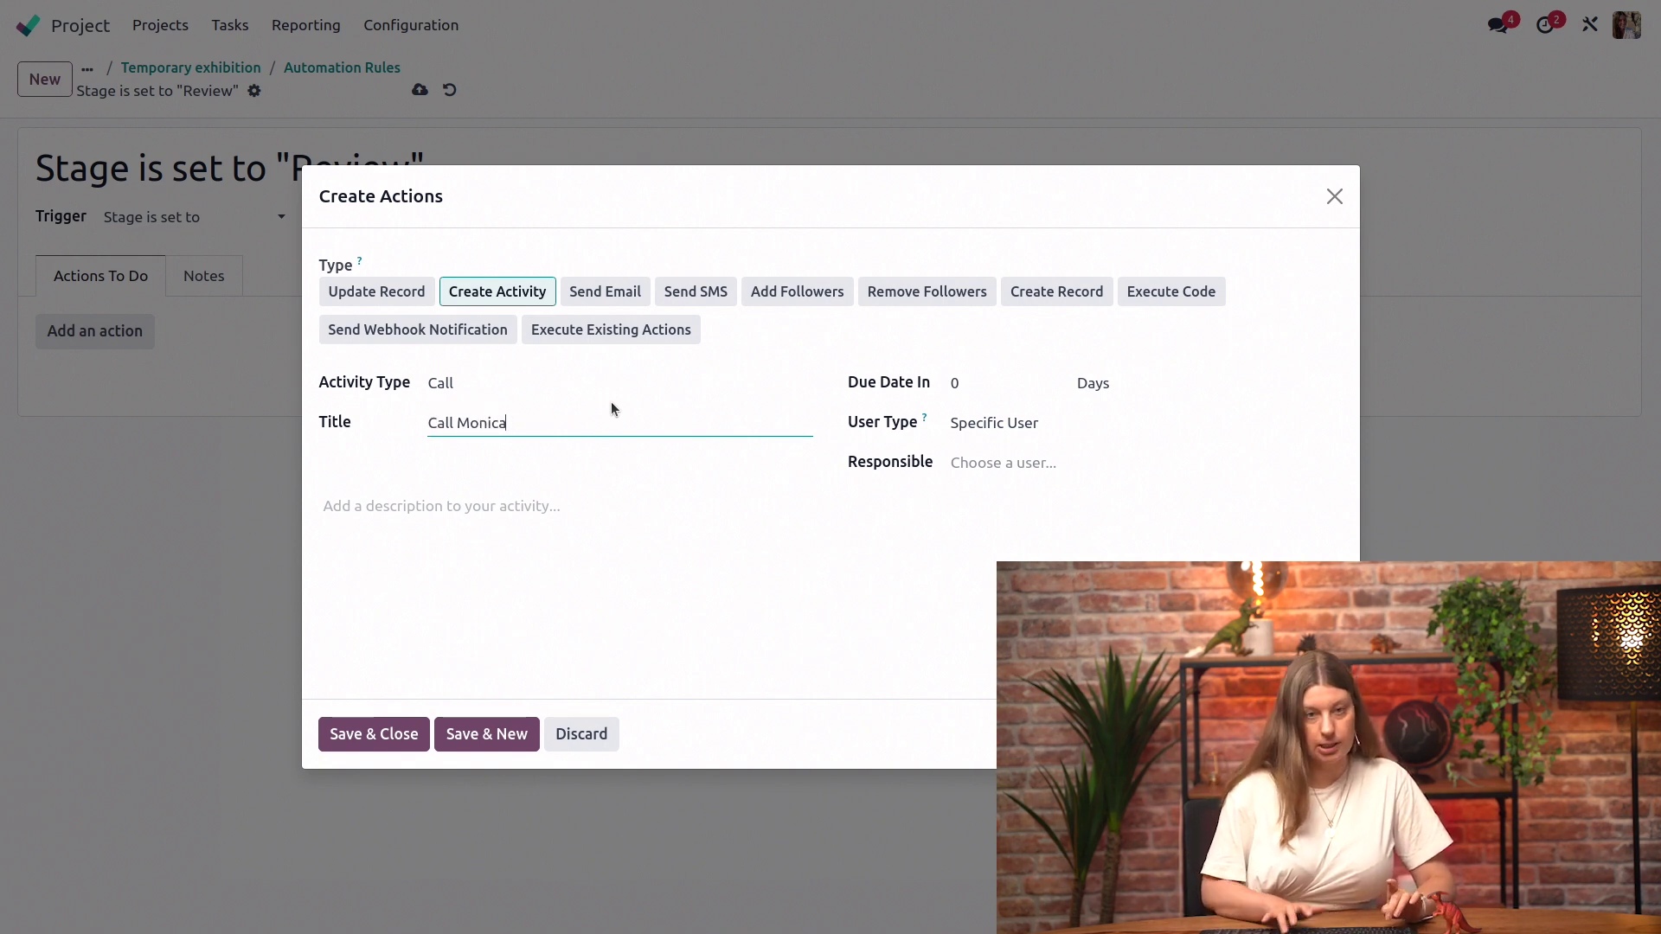
{"action": "left_click", "coordinate": [1017, 386]}
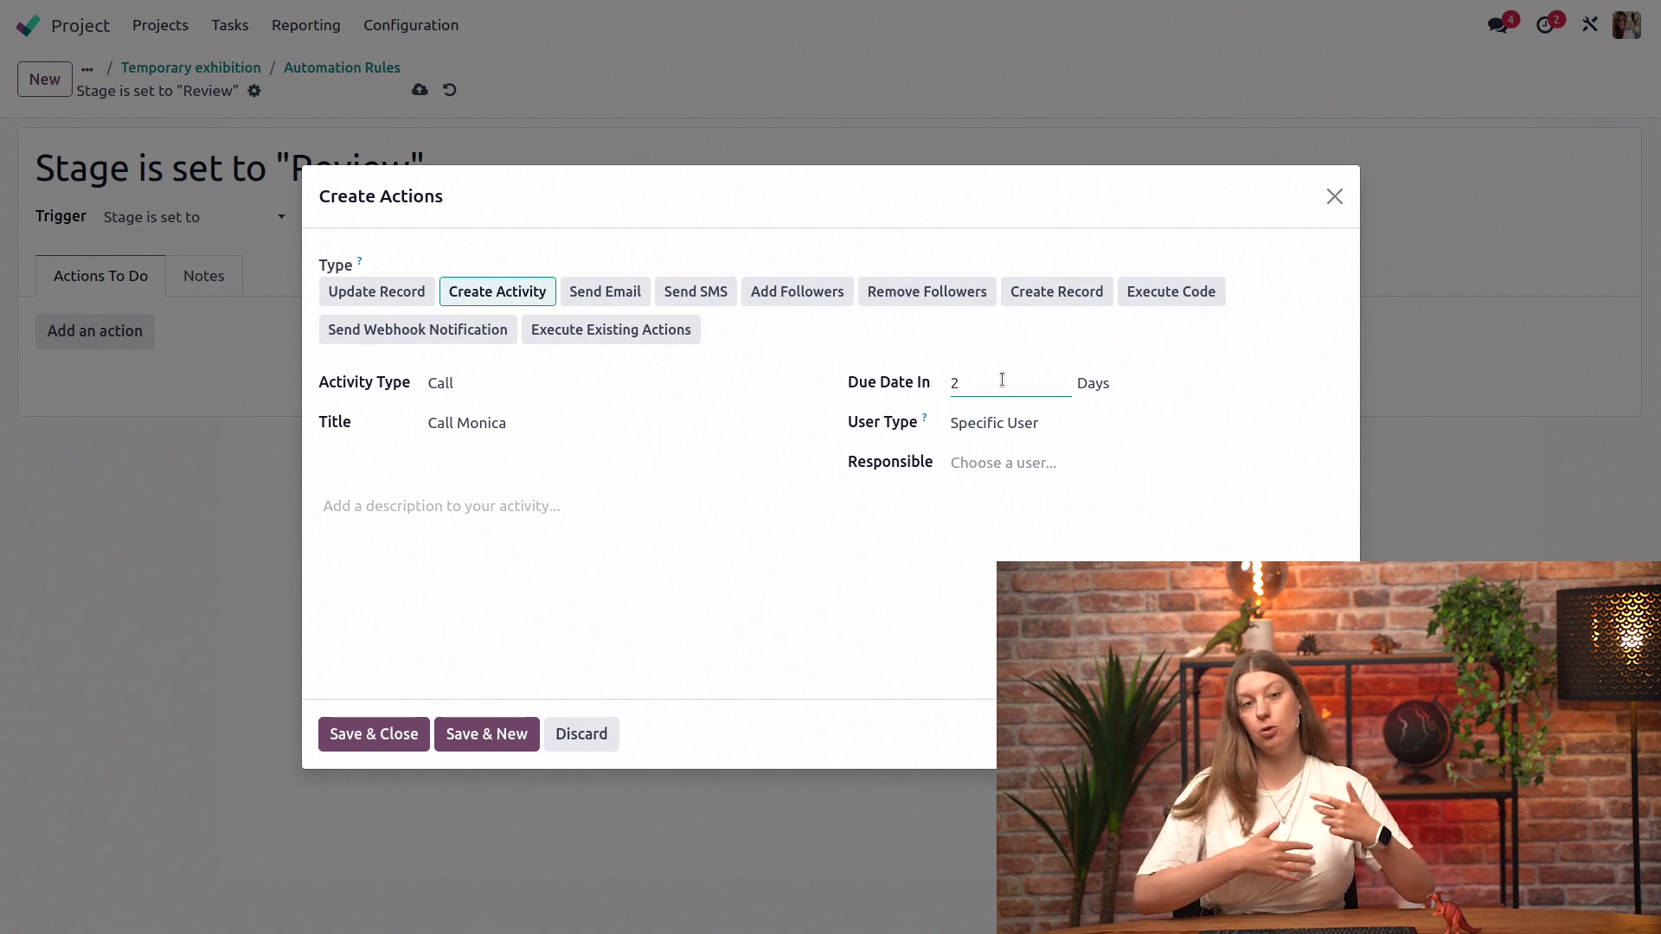
{"action": "left_click", "coordinate": [1014, 459]}
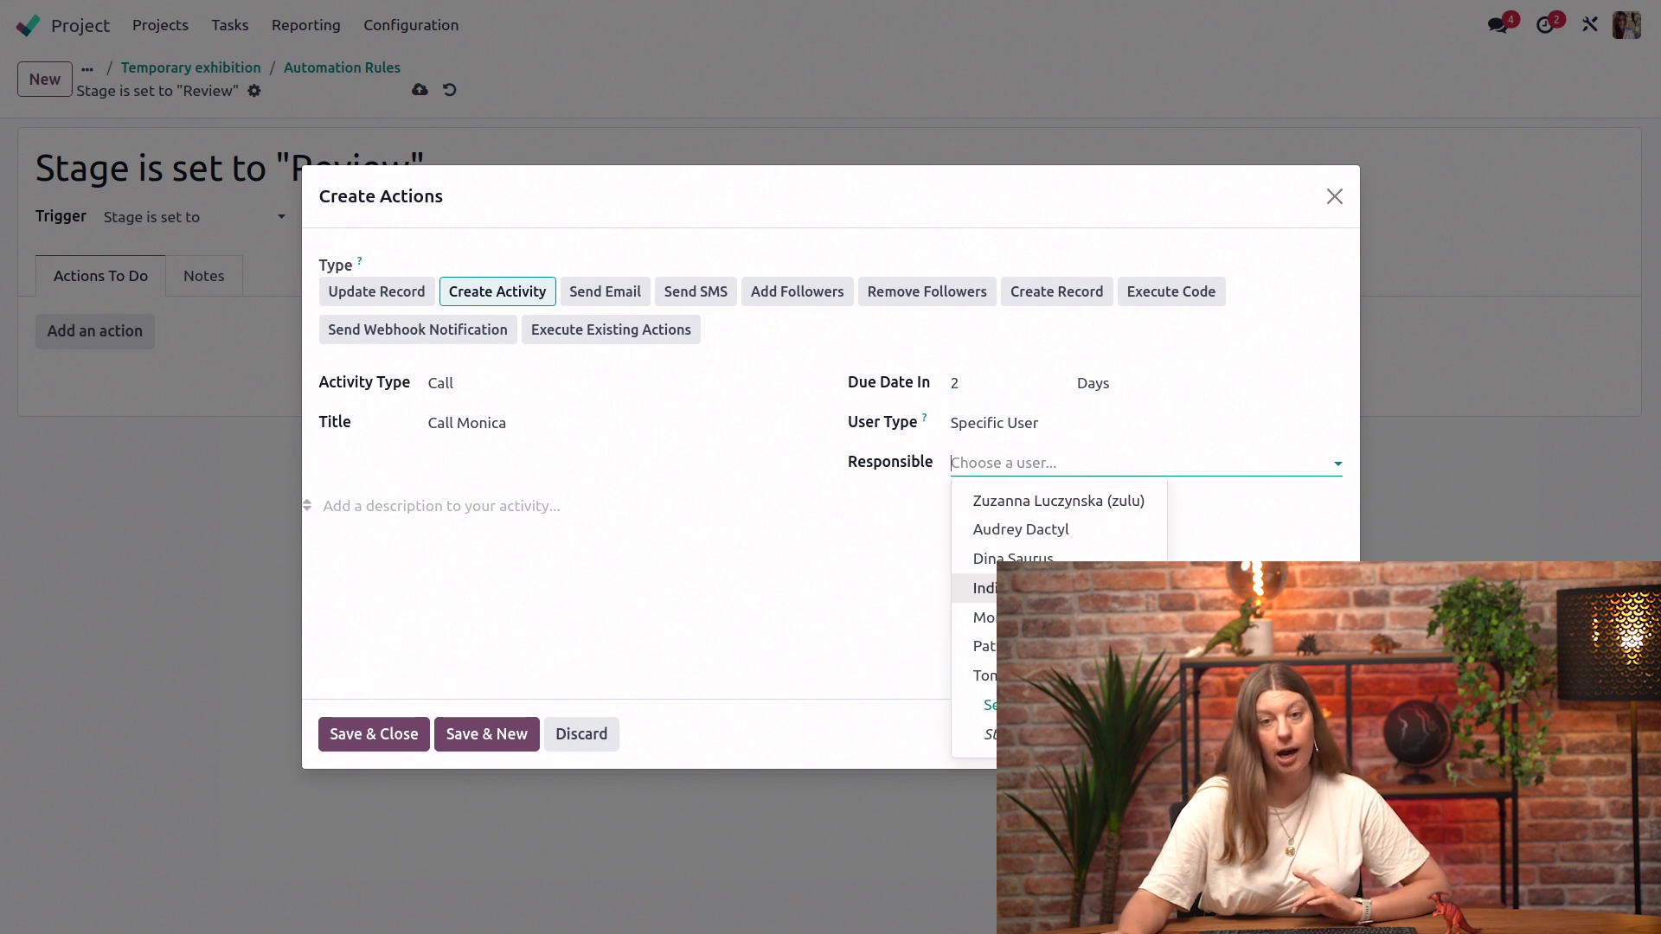
{"action": "left_click", "coordinate": [1053, 503]}
{"action": "left_click", "coordinate": [423, 666]}
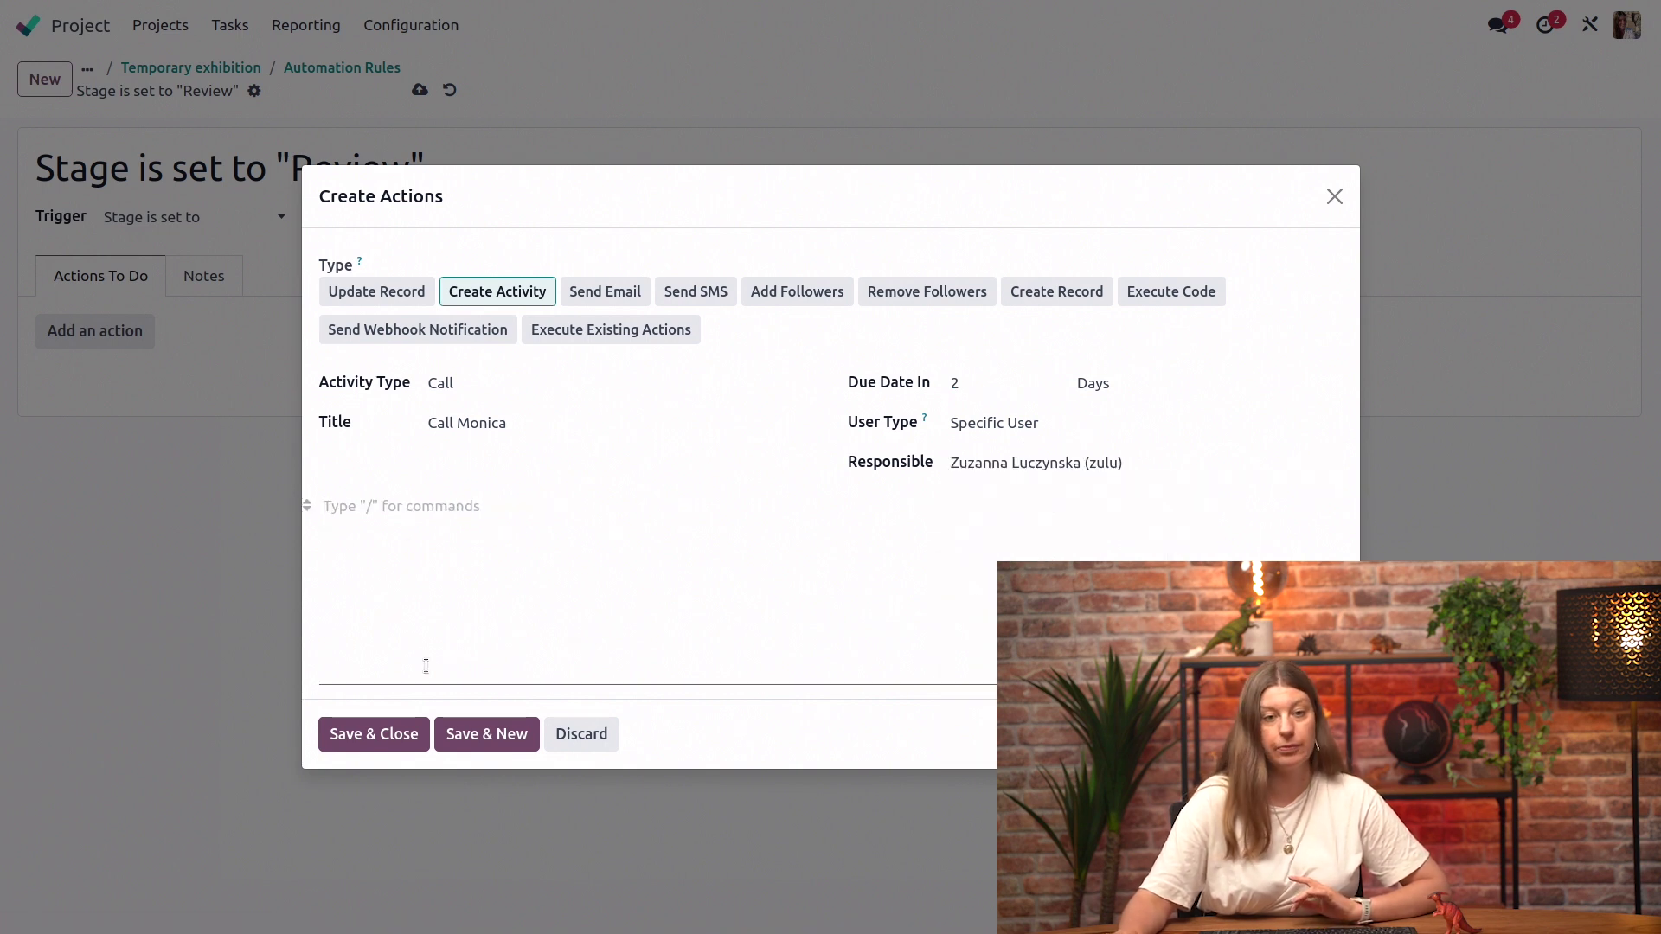
{"action": "left_click", "coordinate": [398, 746]}
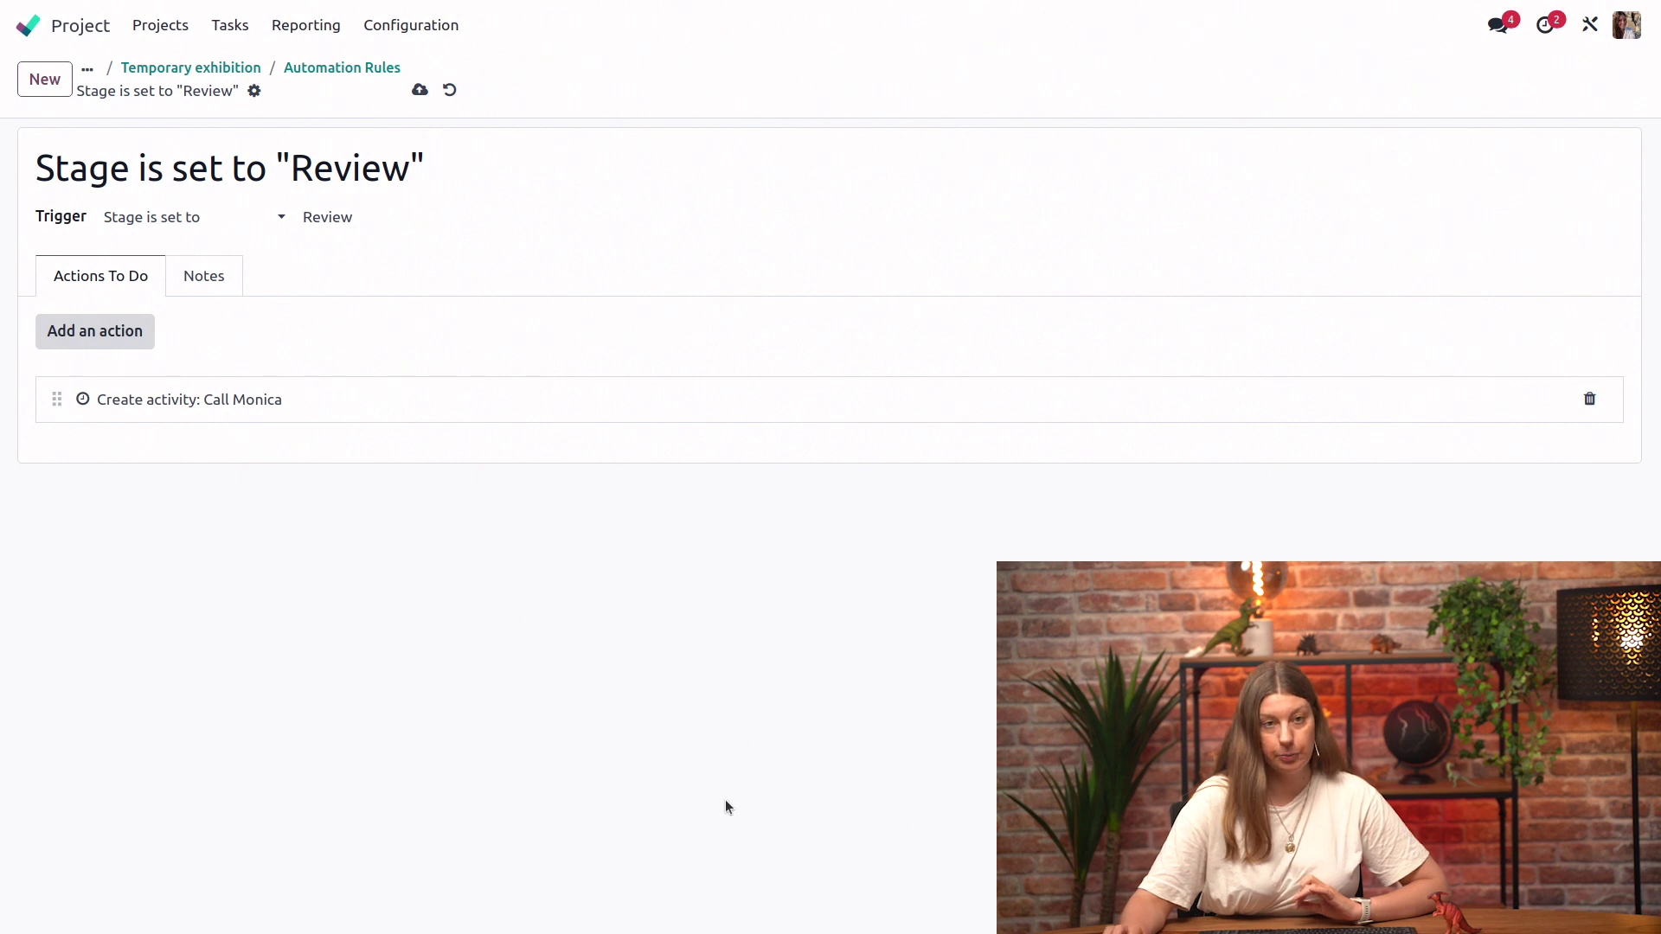
{"action": "left_click", "coordinate": [419, 90]}
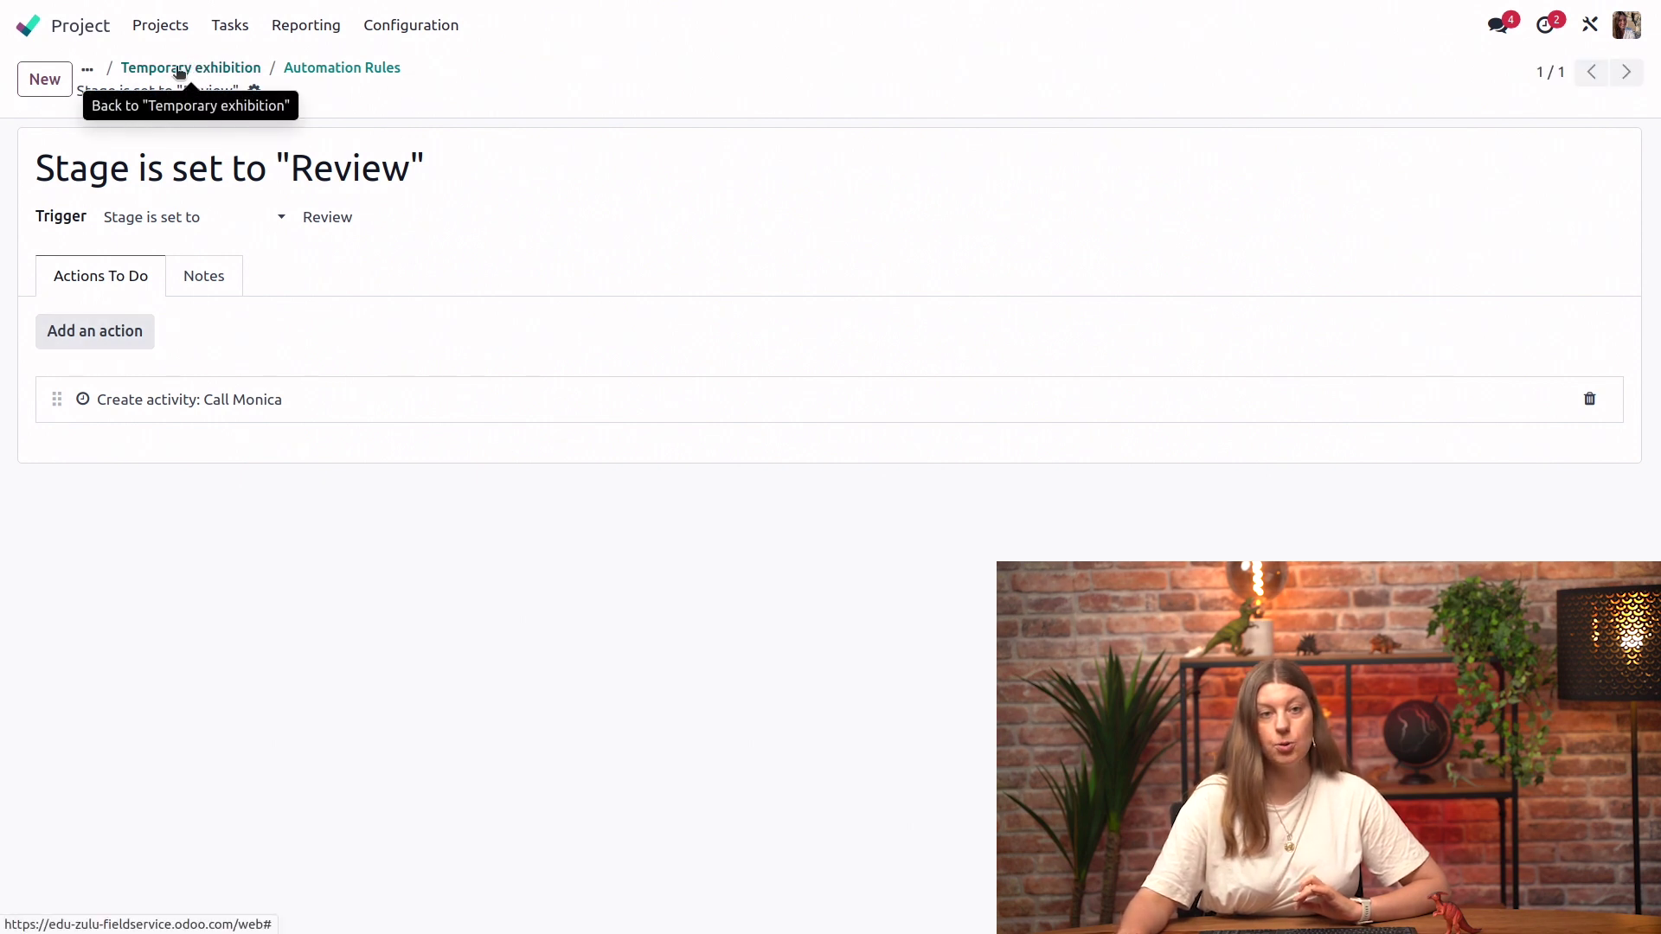
Drag the Research task from Ideas to Review and open it to see the new call activity
{"action": "left_click", "coordinate": [180, 69]}
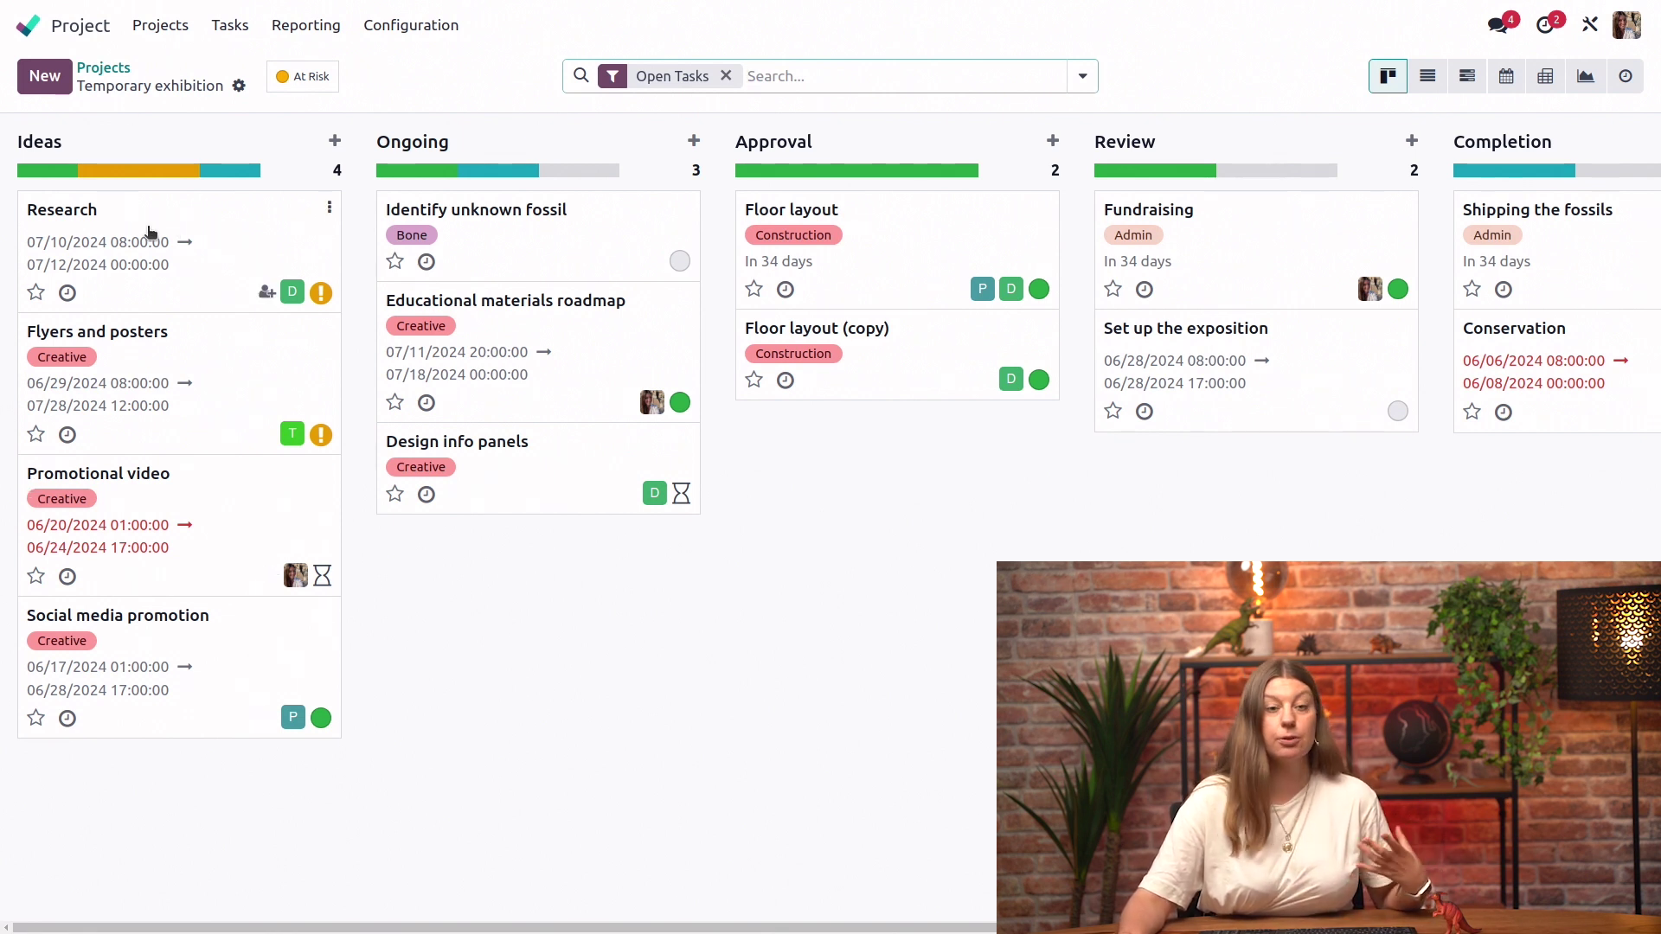
{"action": "left_click_drag", "start_coordinate": [148, 227], "coordinate": [1234, 223]}
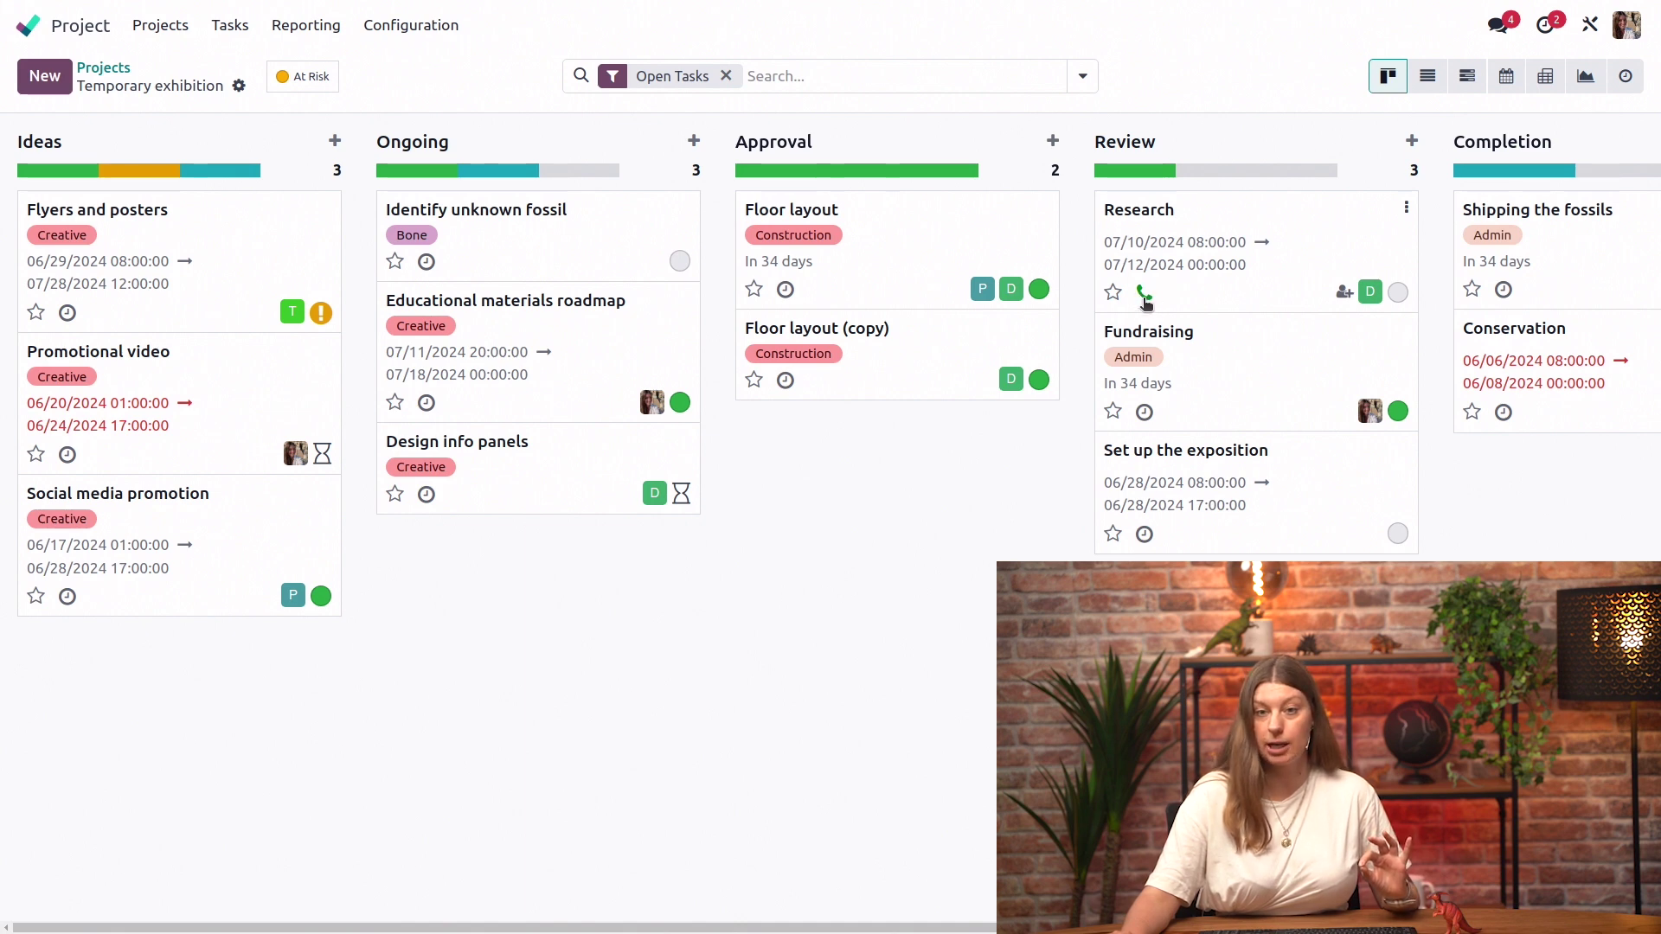
{"action": "left_click", "coordinate": [1280, 245]}
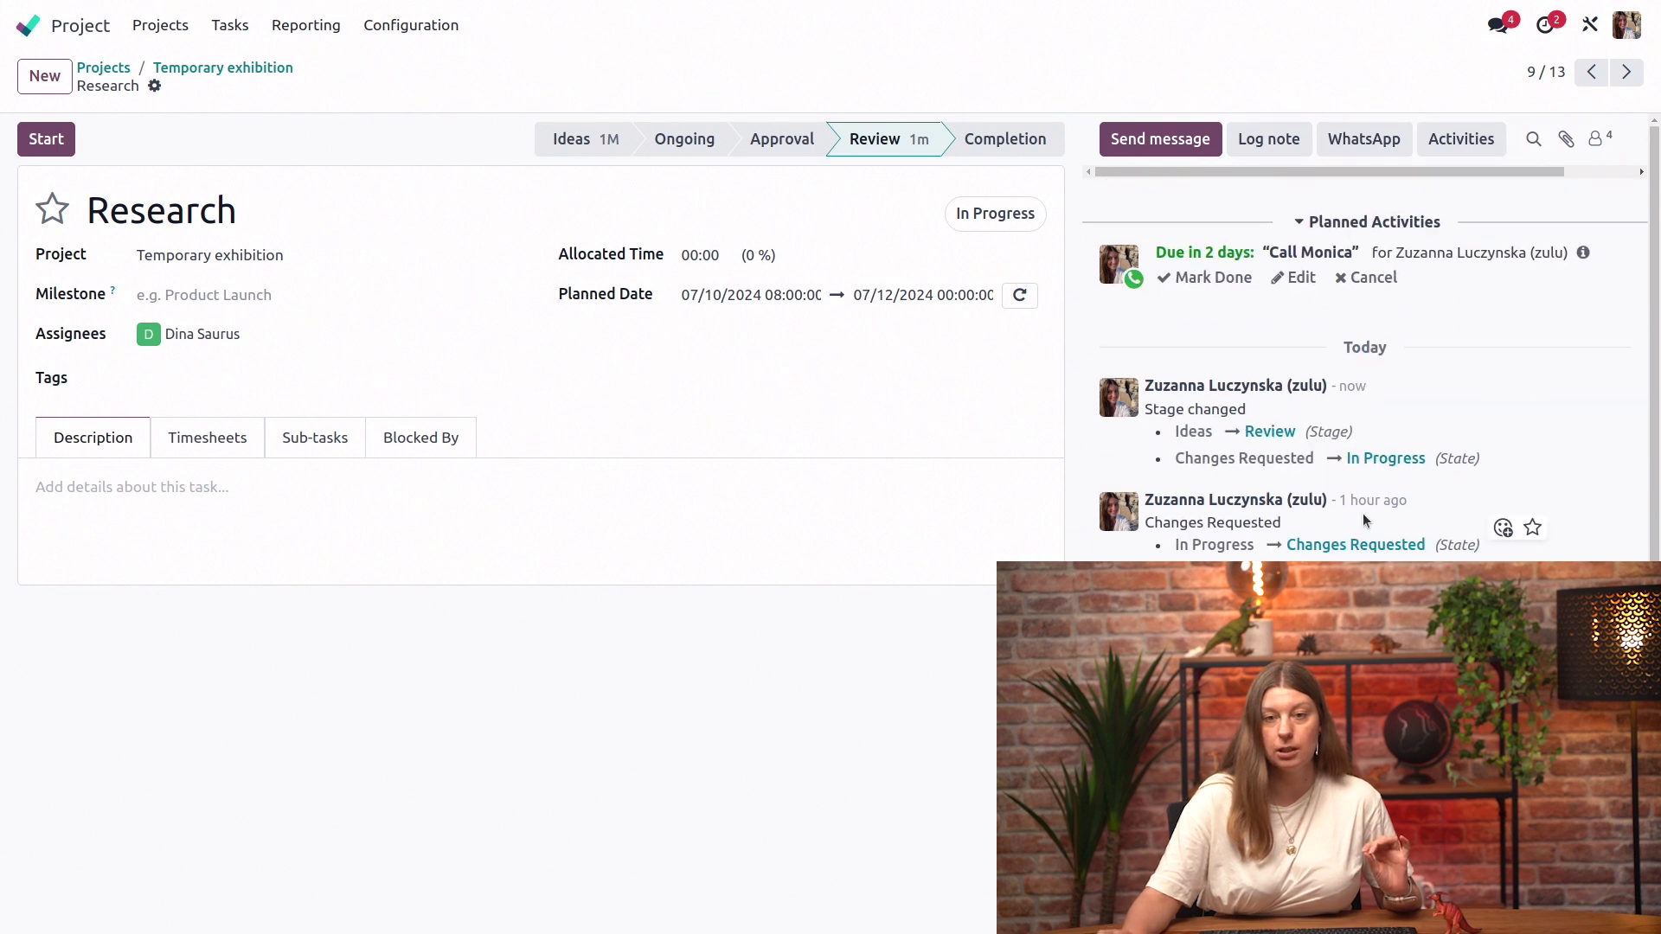